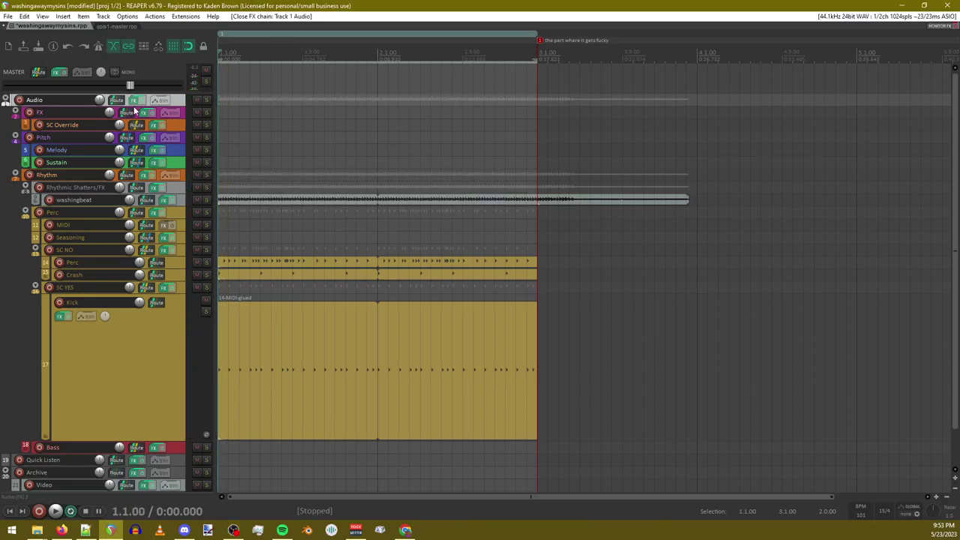
# - Solo the Perc track, audition it briefly, and open its effects chain
pyautogui.scroll(2, 304, 279)
pyautogui.scroll(-2, 285, 279)
pyautogui.scroll(1, 239, 278)
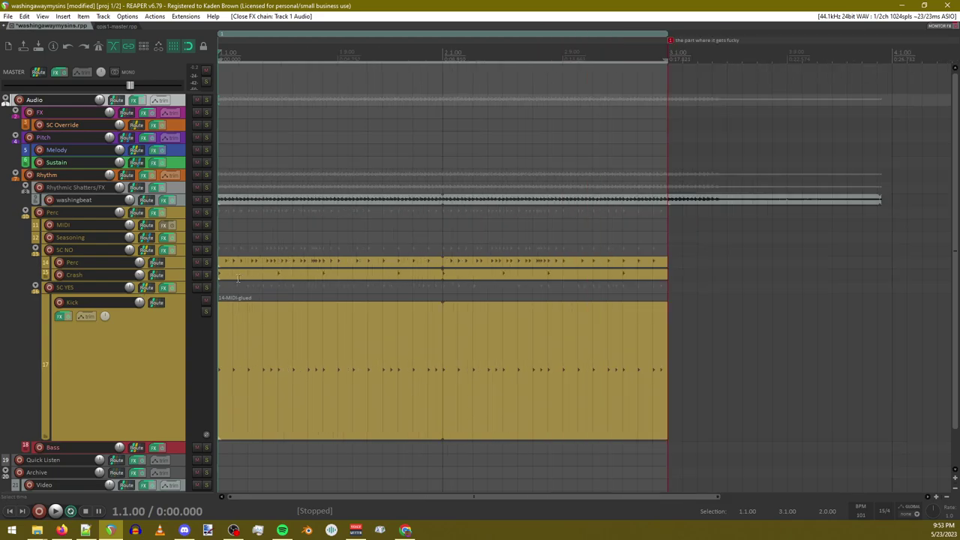
pyautogui.click(206, 262)
pyautogui.press('space')
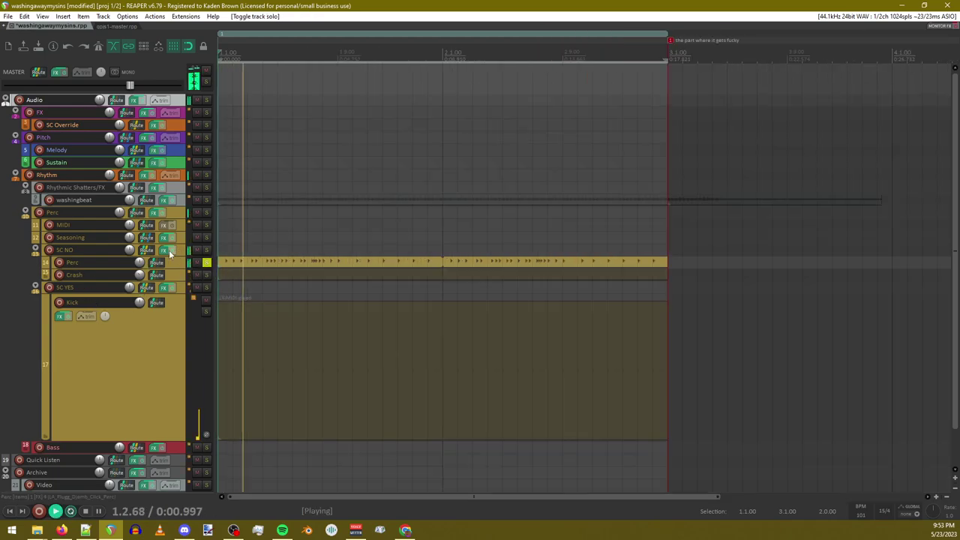
pyautogui.press('space')
pyautogui.scroll(2, 262, 270)
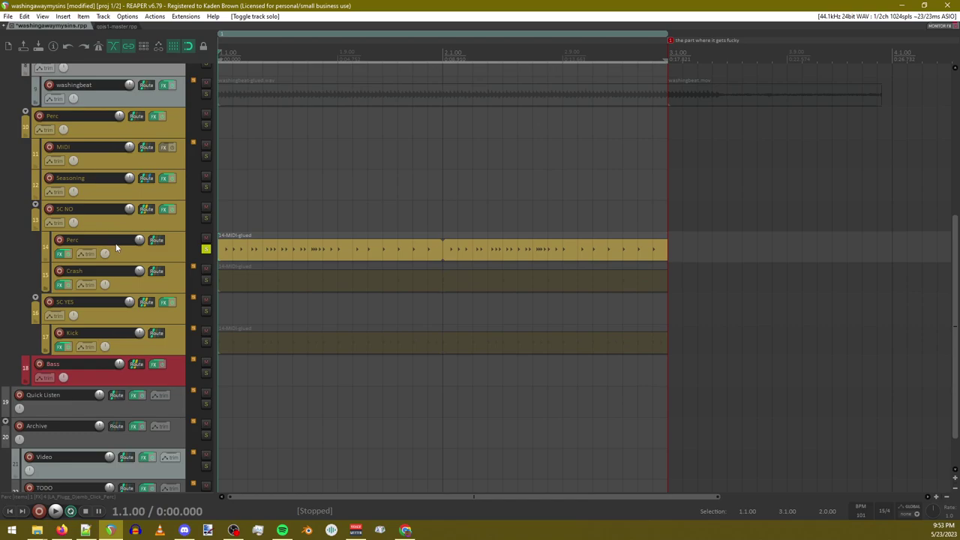
pyautogui.click(66, 253)
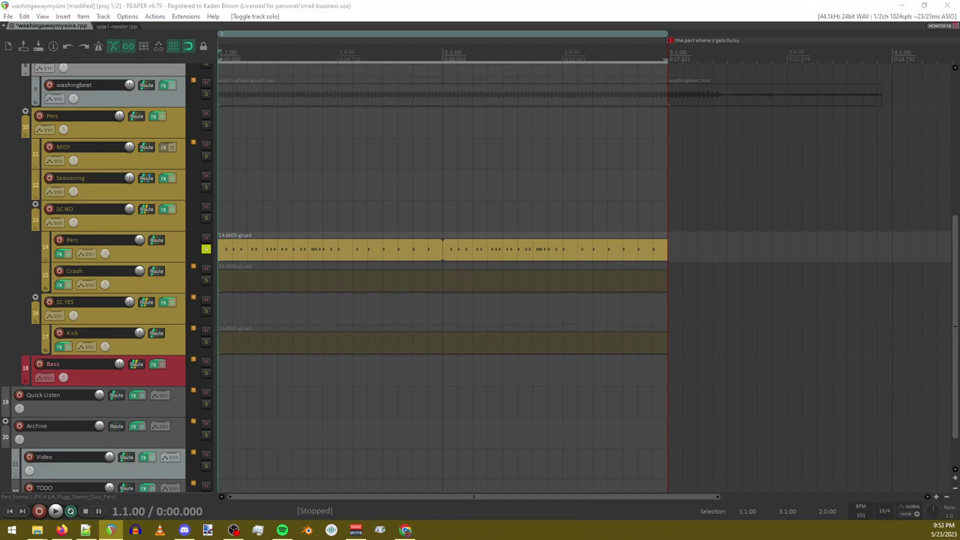
# - Show Krush and set its drive to 100%, comparing playback with and without drive
pyautogui.click(71, 170)
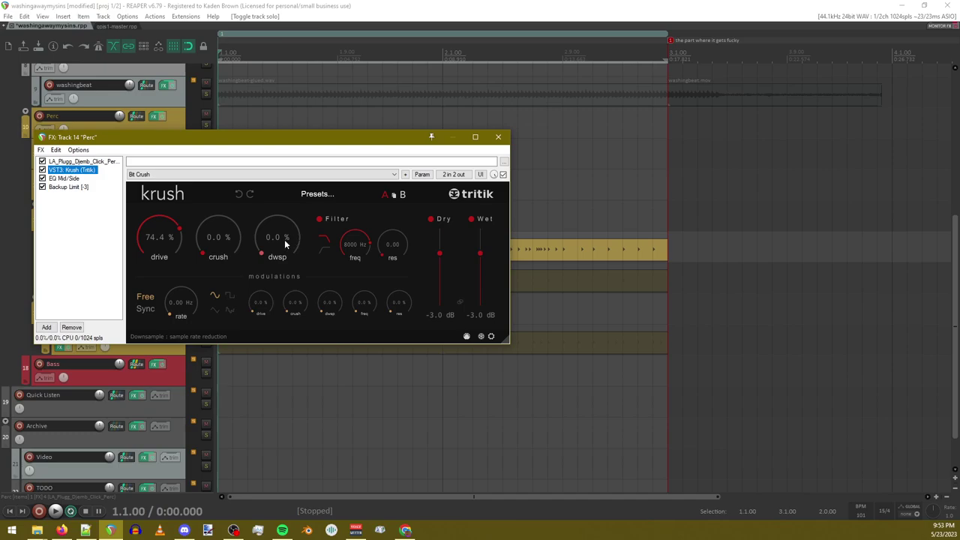
pyautogui.doubleClick(159, 237)
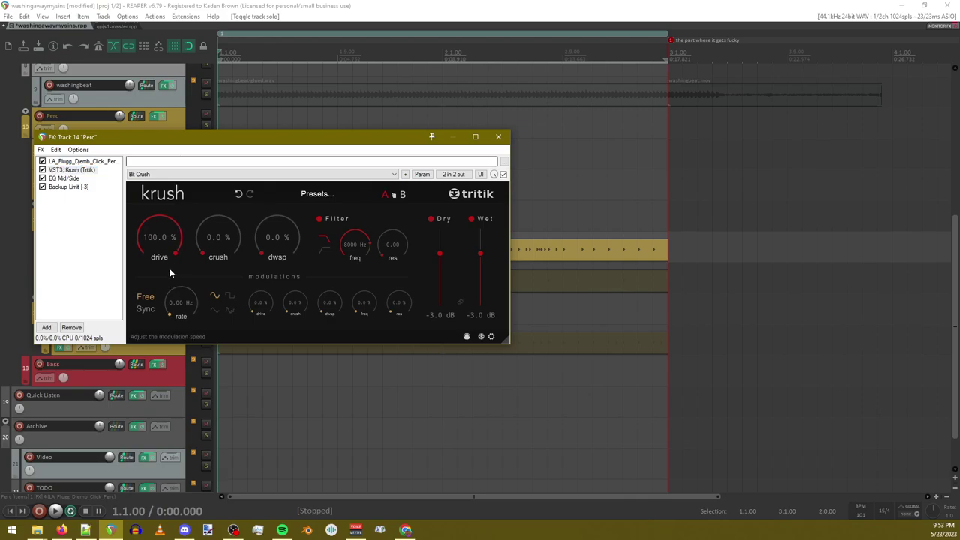
pyautogui.press('space')
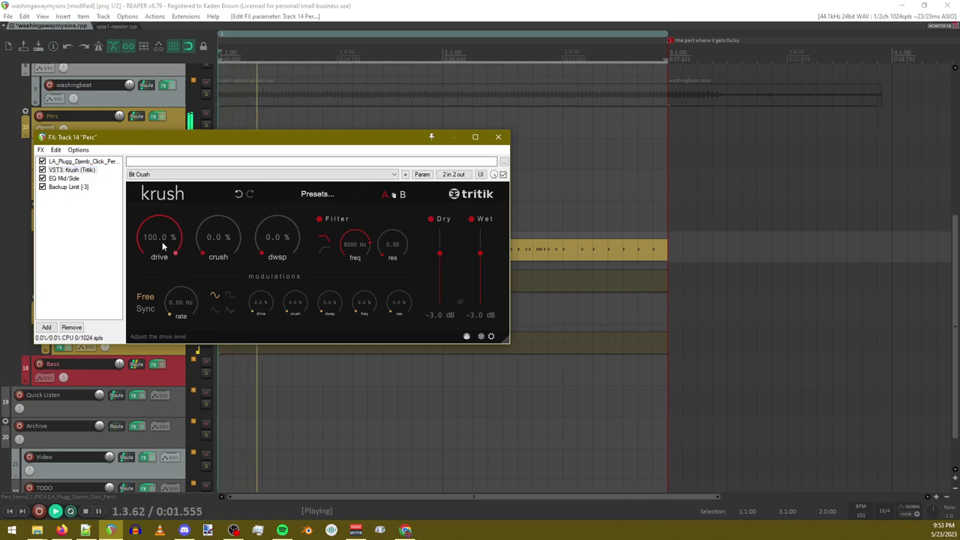
pyautogui.press('space')
pyautogui.doubleClick(162, 236)
pyautogui.press('space')
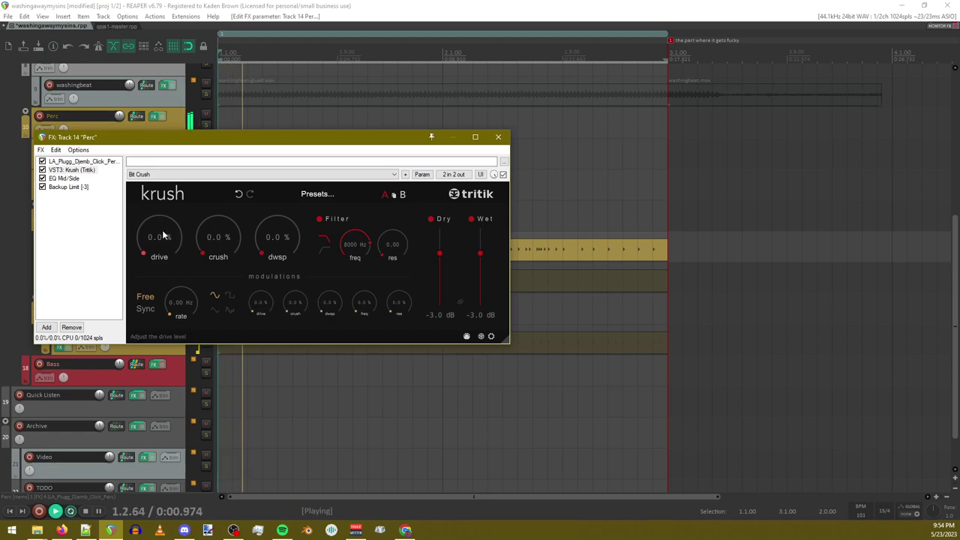
pyautogui.press('space')
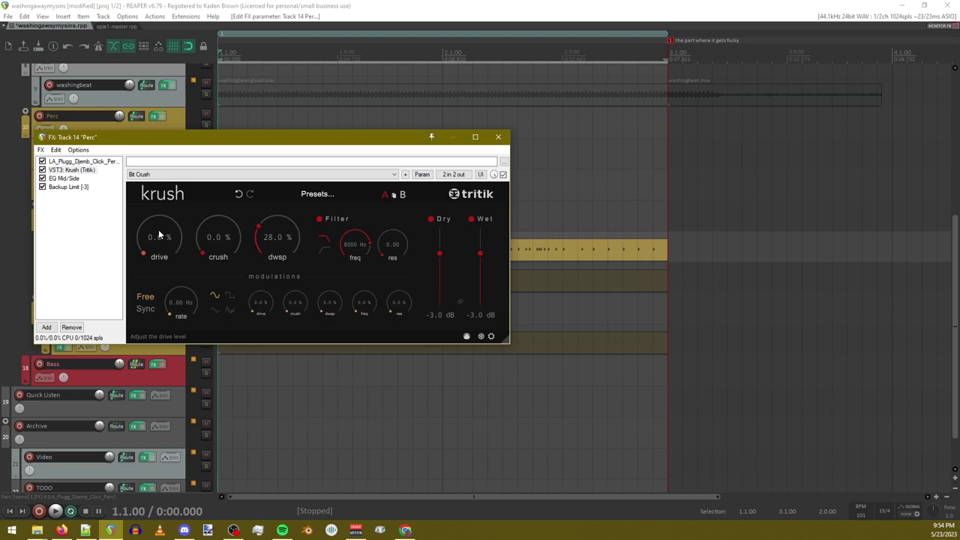
pyautogui.moveTo(159, 235); pyautogui.dragTo(149, 206)
# - Raise Krush's downsample amount to about 70%, auditioning it against a lighter 18% setting
pyautogui.moveTo(283, 239); pyautogui.dragTo(277, 199)
pyautogui.press('space')
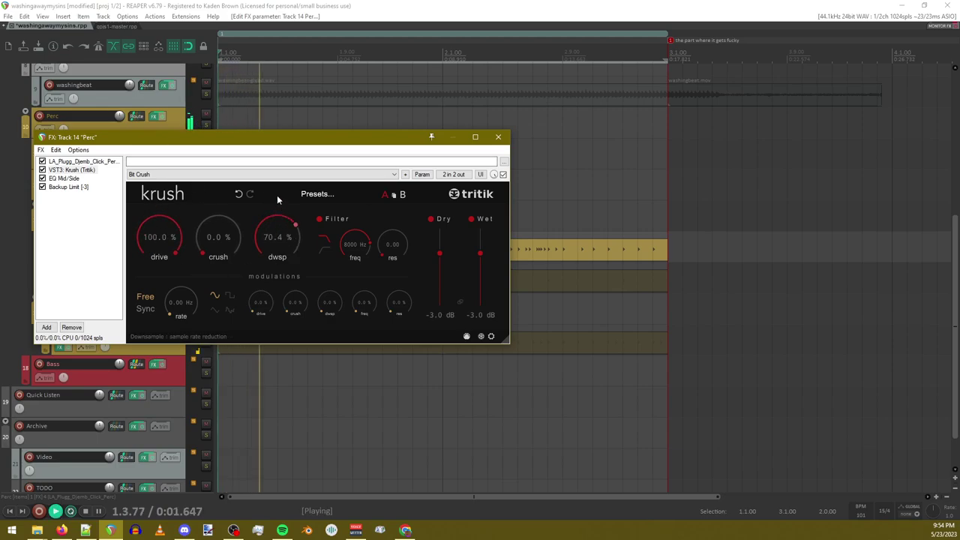
pyautogui.press('space')
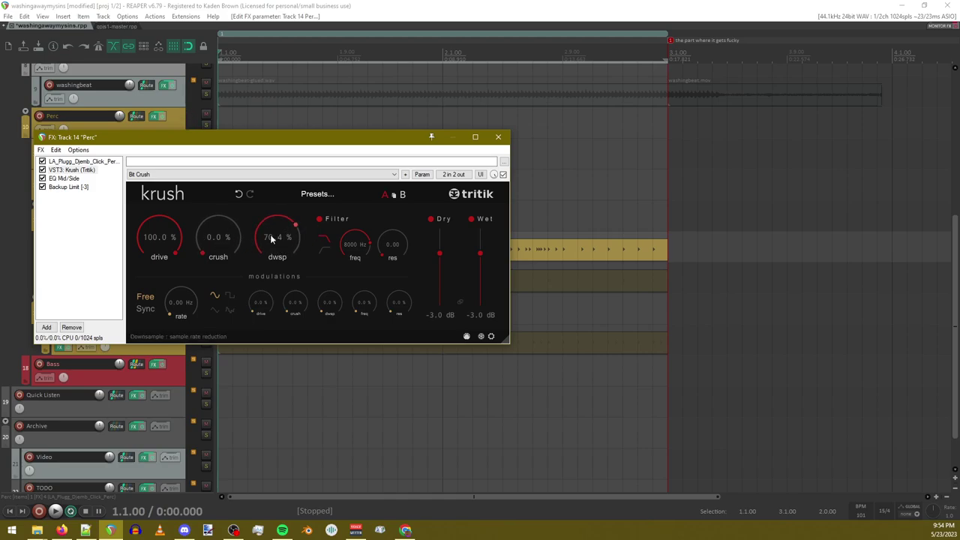
pyautogui.moveTo(271, 239); pyautogui.dragTo(270, 259)
pyautogui.press('space')
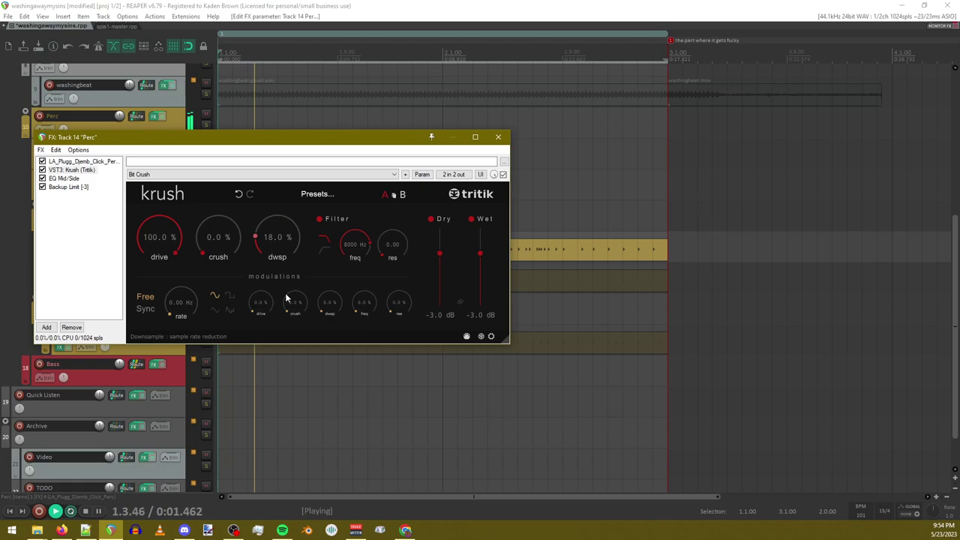
pyautogui.moveTo(293, 220); pyautogui.dragTo(292, 172)
pyautogui.press('space')
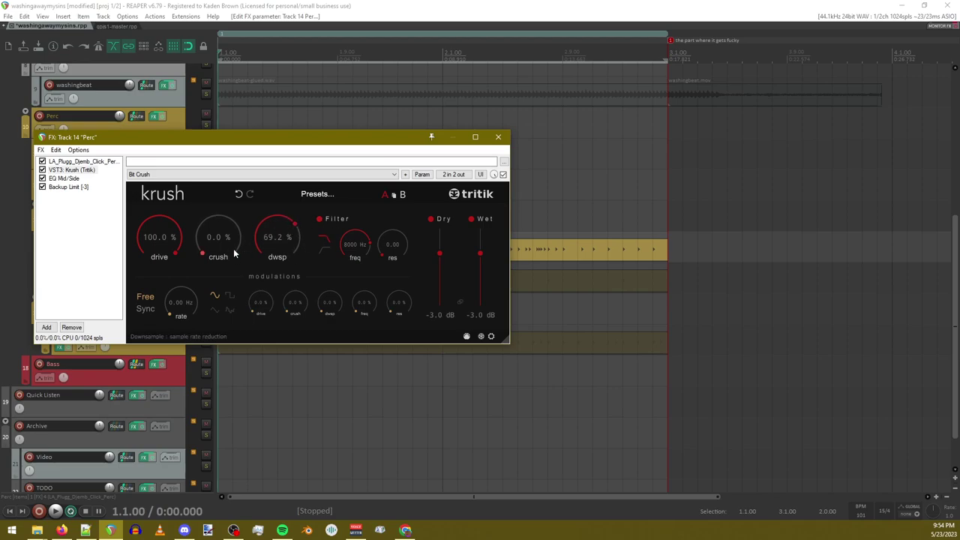
# - Show a track envelope for Krush's Downsamp parameter and move the FX window aside
pyautogui.click(422, 174)
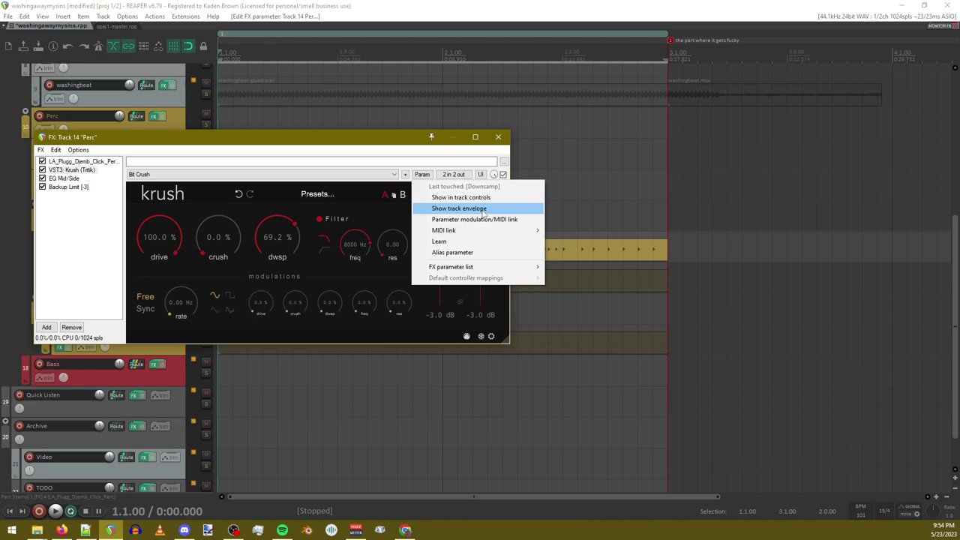
pyautogui.click(447, 208)
pyautogui.moveTo(277, 138); pyautogui.dragTo(803, 21)
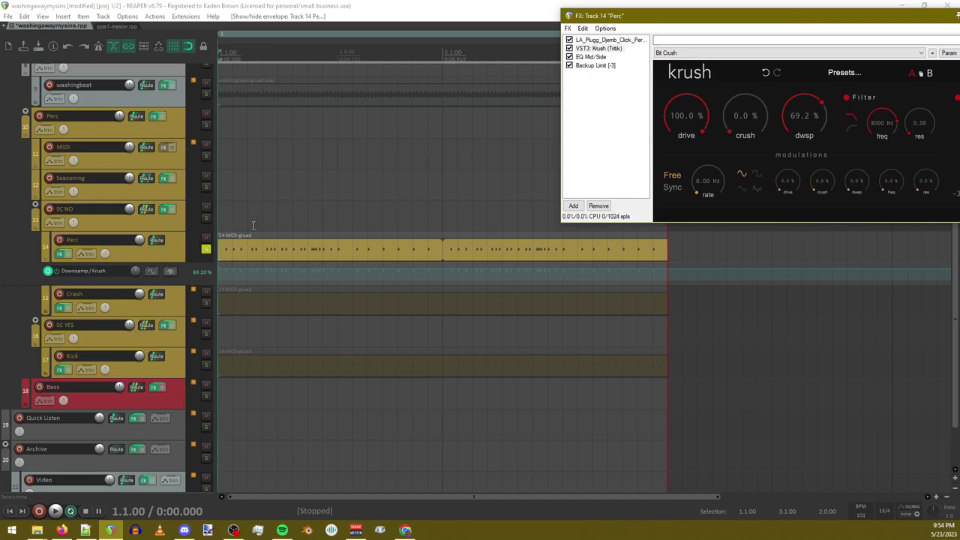
# - Add and drag two points on the Downsamp envelope, then delete the raised one
pyautogui.click(270, 270)
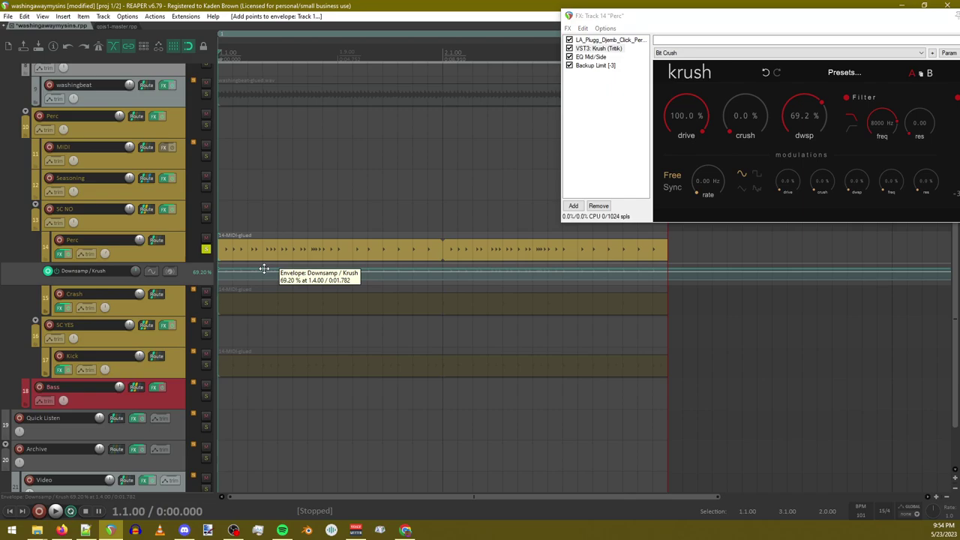
pyautogui.moveTo(263, 269)
pyautogui.mouseDown()
pyautogui.moveTo(264, 288)
pyautogui.moveTo(268, 272)
pyautogui.mouseUp()
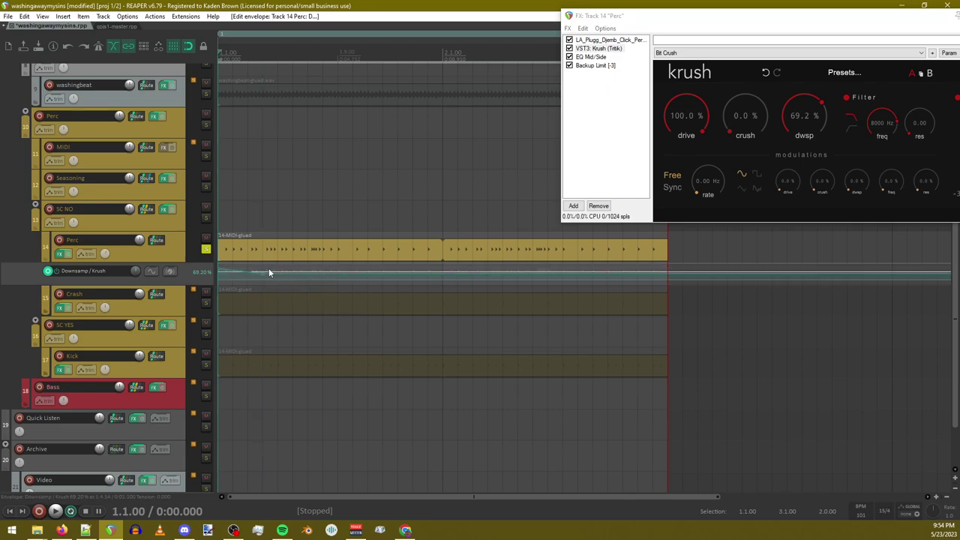
pyautogui.click(307, 273)
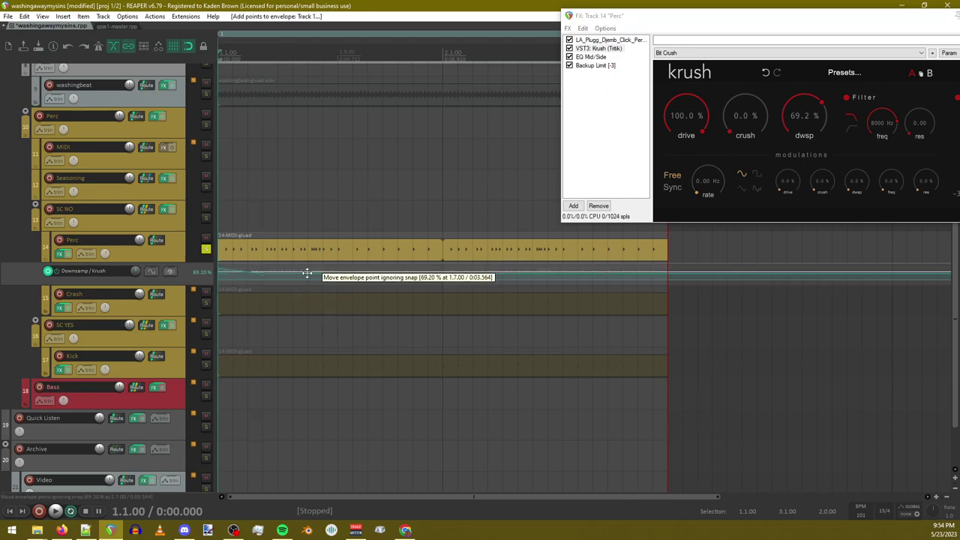
pyautogui.moveTo(306, 272); pyautogui.dragTo(313, 269)
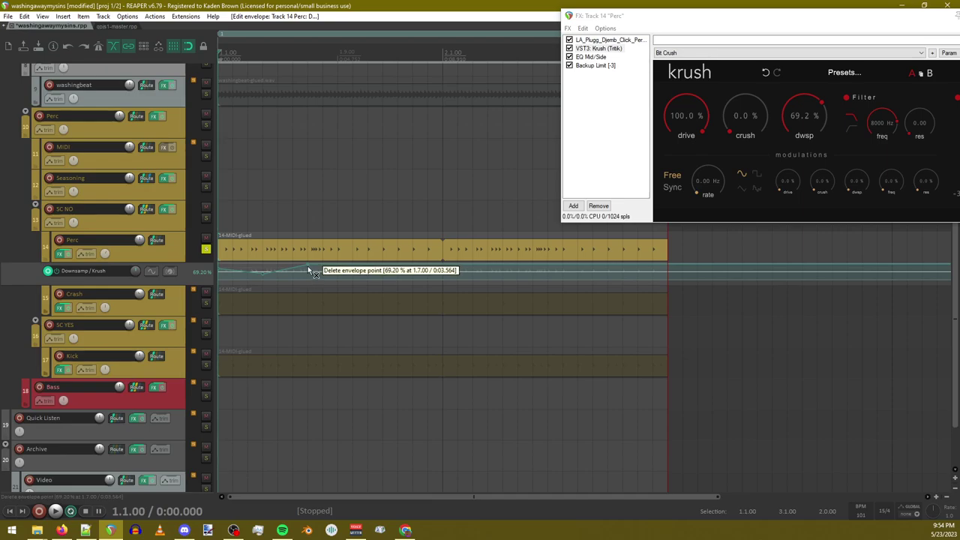
pyautogui.keyDown('alt'); pyautogui.click(308, 268); pyautogui.keyUp('alt')
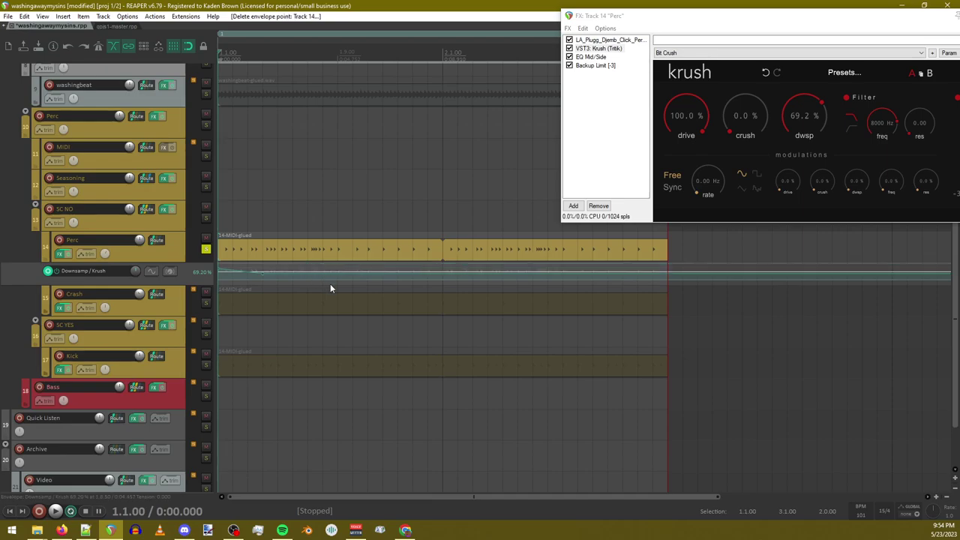
# - Try a square point shape on the Downsamp envelope, then revert the edit
pyautogui.rightClick(261, 274)
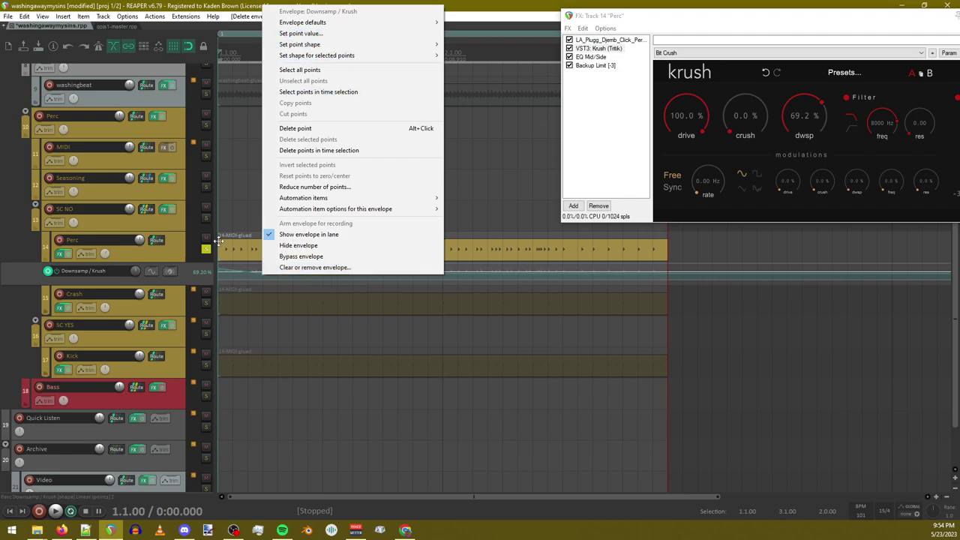
pyautogui.click(232, 211)
pyautogui.rightClick(218, 269)
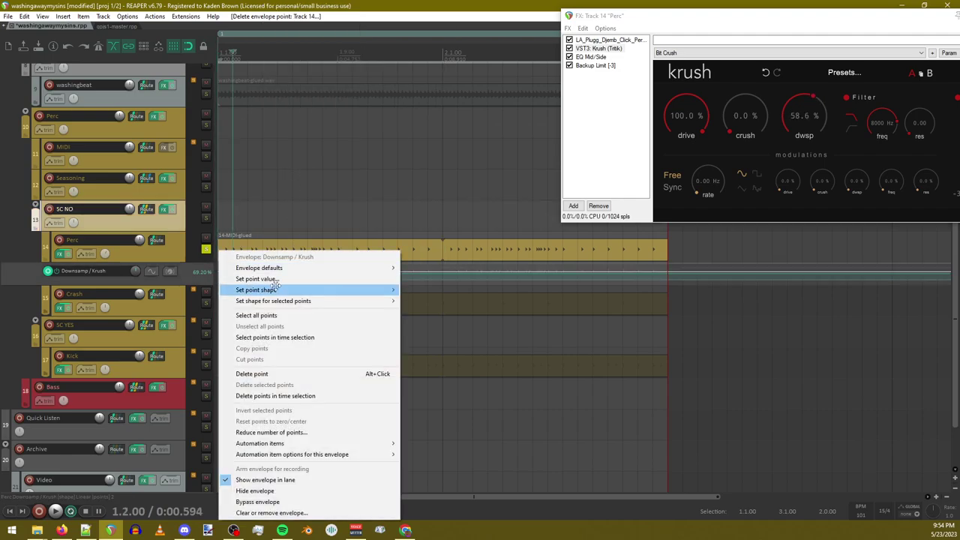
pyautogui.moveTo(276, 287)
pyautogui.click(424, 301)
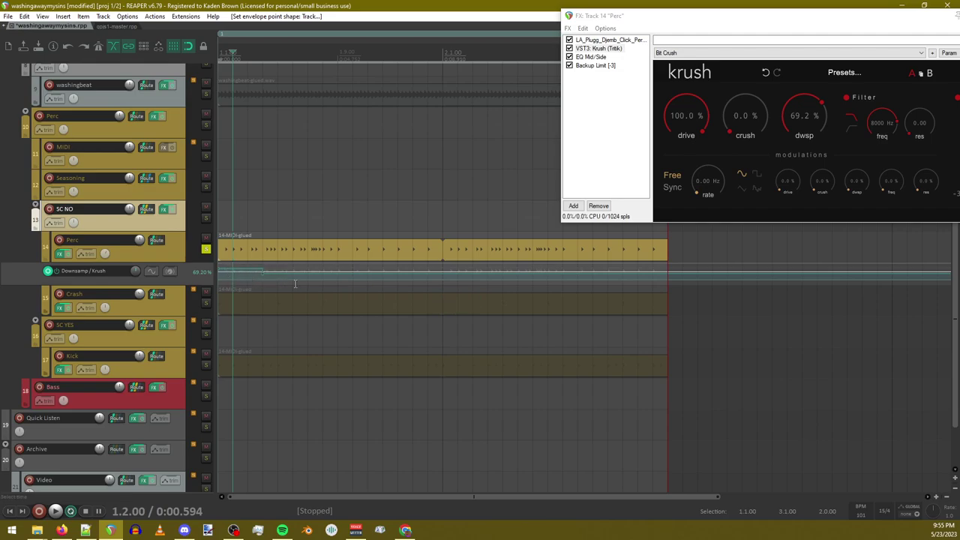
pyautogui.press('Delete')
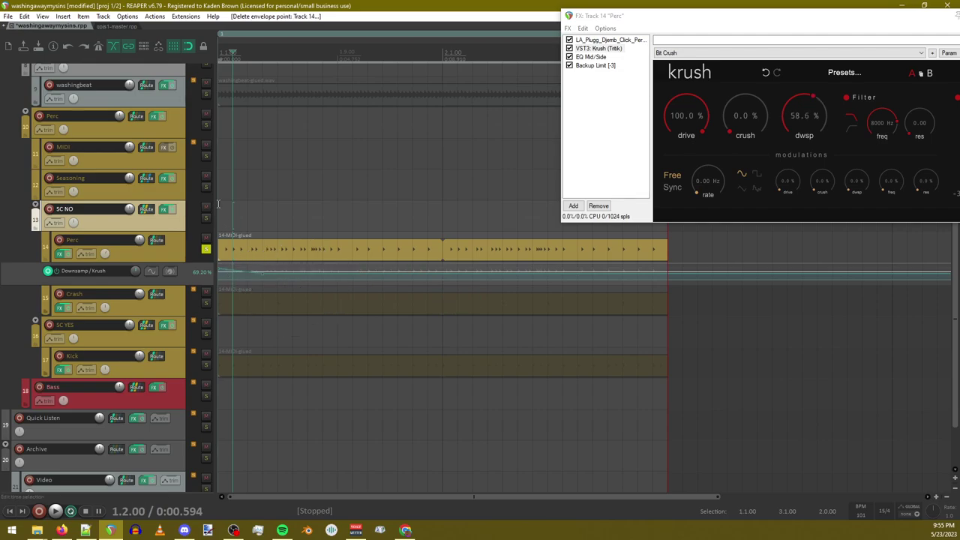
# - Delete a Downsamp envelope point and play the project with the FX window centered
pyautogui.click(221, 217)
pyautogui.press('space')
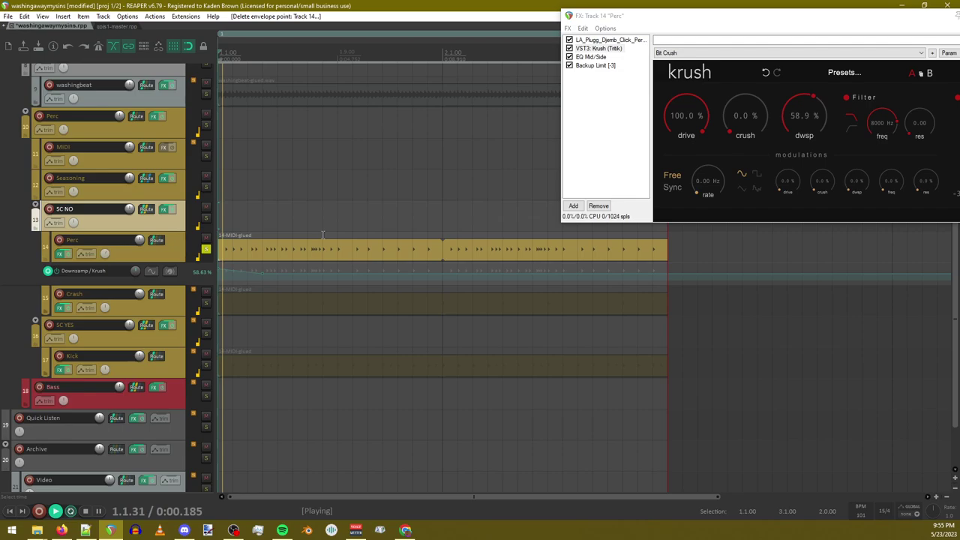
pyautogui.moveTo(743, 15); pyautogui.dragTo(406, 60)
# - Play the Downsamp automation, move Krush's window to the lower left, and open the Downsamp Param options
pyautogui.press('space')
pyautogui.press('space')
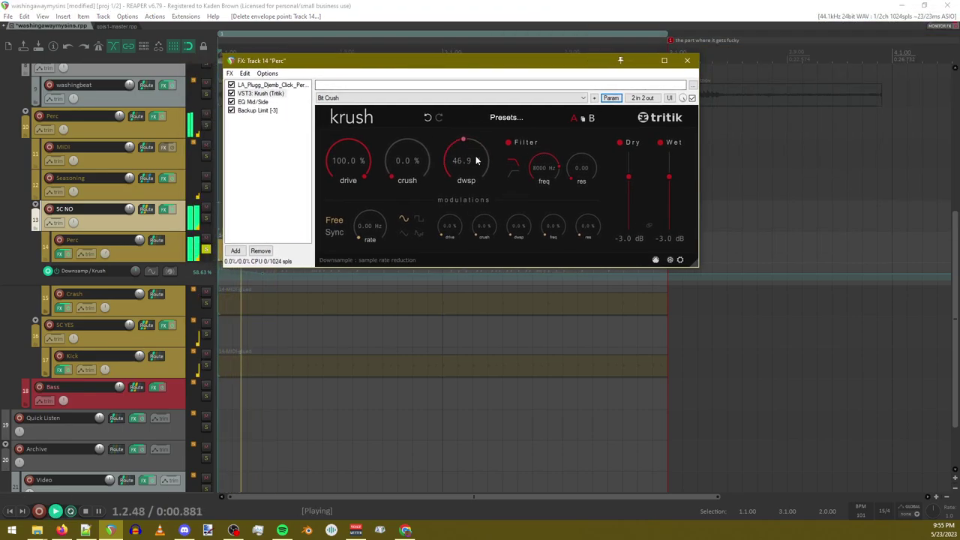
pyautogui.moveTo(375, 66); pyautogui.dragTo(449, 280)
pyautogui.press('space')
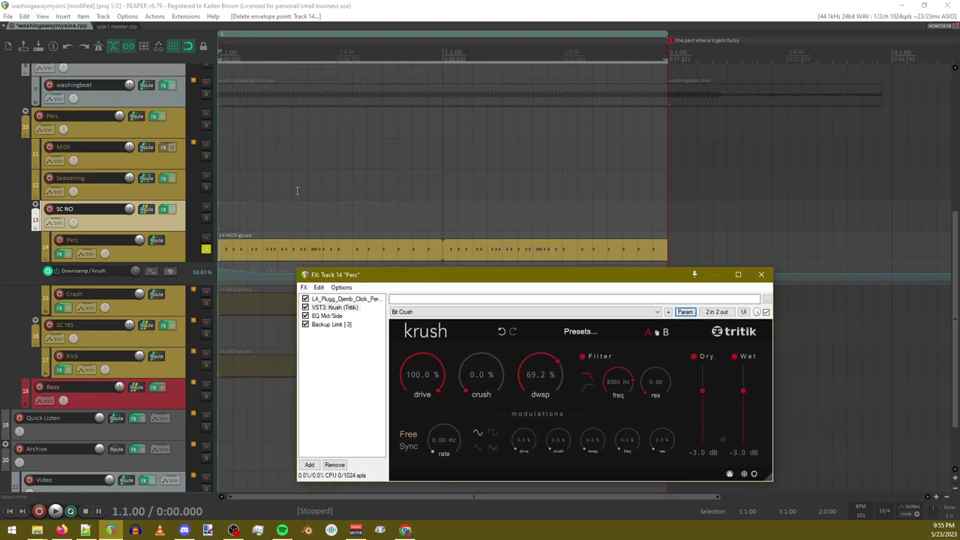
pyautogui.moveTo(472, 278); pyautogui.dragTo(245, 291)
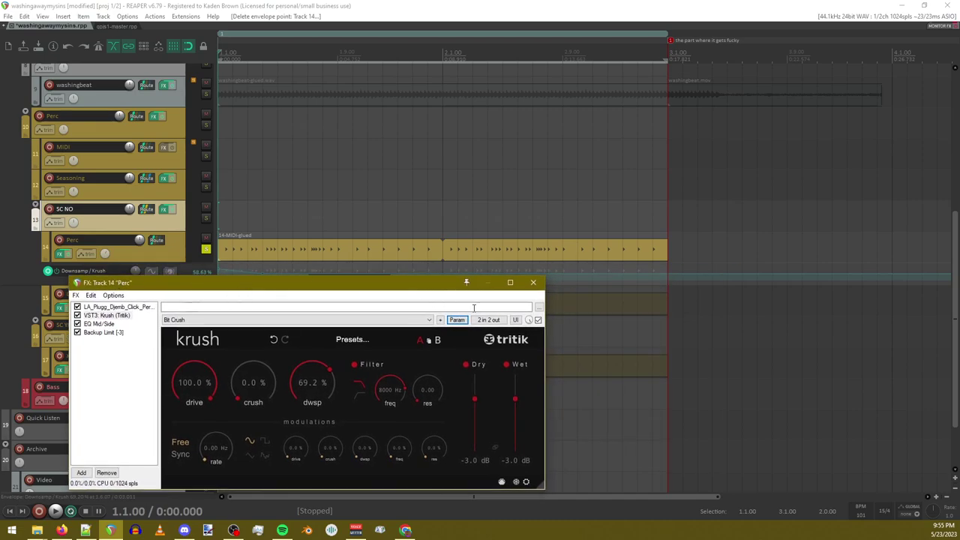
pyautogui.moveTo(255, 283); pyautogui.dragTo(252, 255)
pyautogui.click(435, 290)
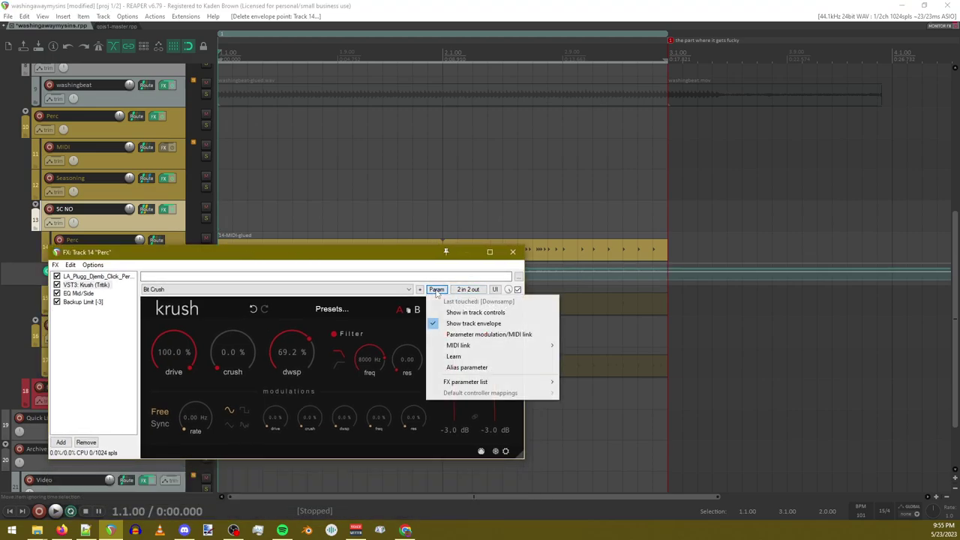
# - Open Parameter modulation/MIDI link for Downsamp, place it over the FX window, and set the baseline
pyautogui.click(484, 334)
pyautogui.moveTo(72, 21); pyautogui.dragTo(227, 252)
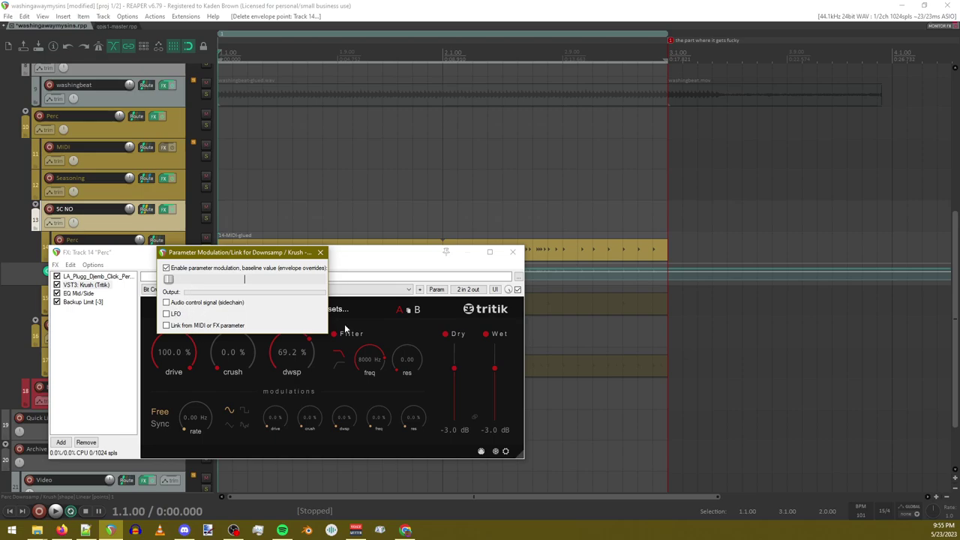
pyautogui.click(168, 278)
# - Enable a 1 Hz sine LFO on Downsamp, trying Negative before settling on Centered direction
pyautogui.click(173, 315)
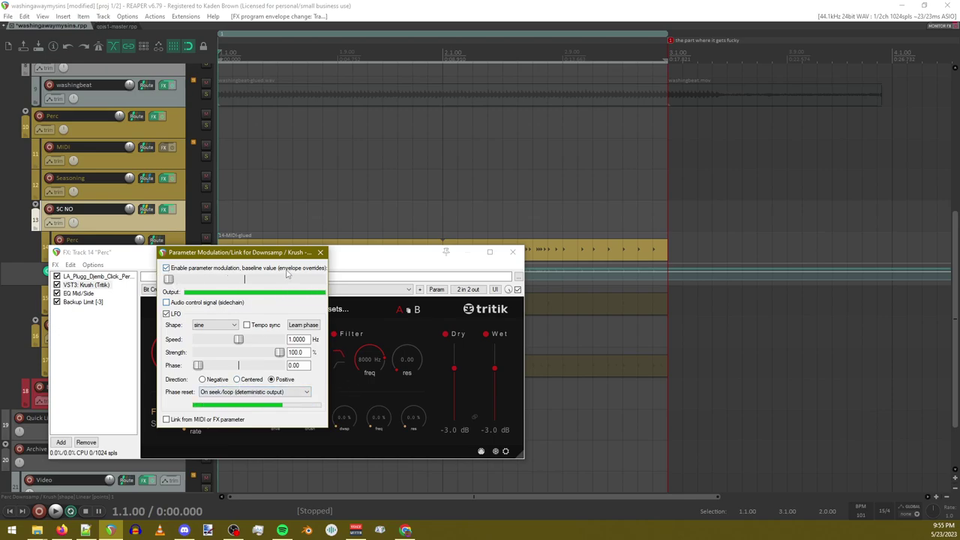
pyautogui.click(237, 379)
pyautogui.moveTo(240, 252); pyautogui.dragTo(457, 219)
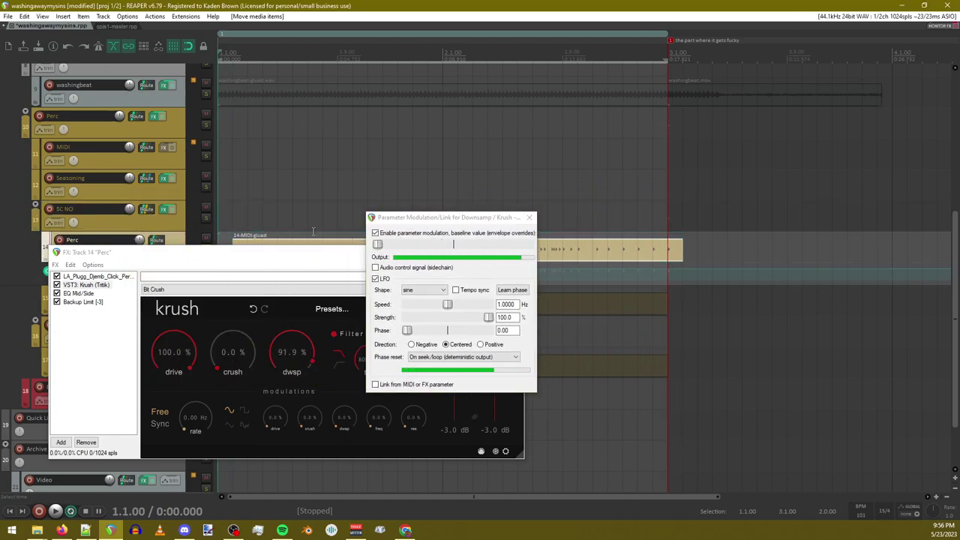
pyautogui.hotkey('ctrl', 'z')
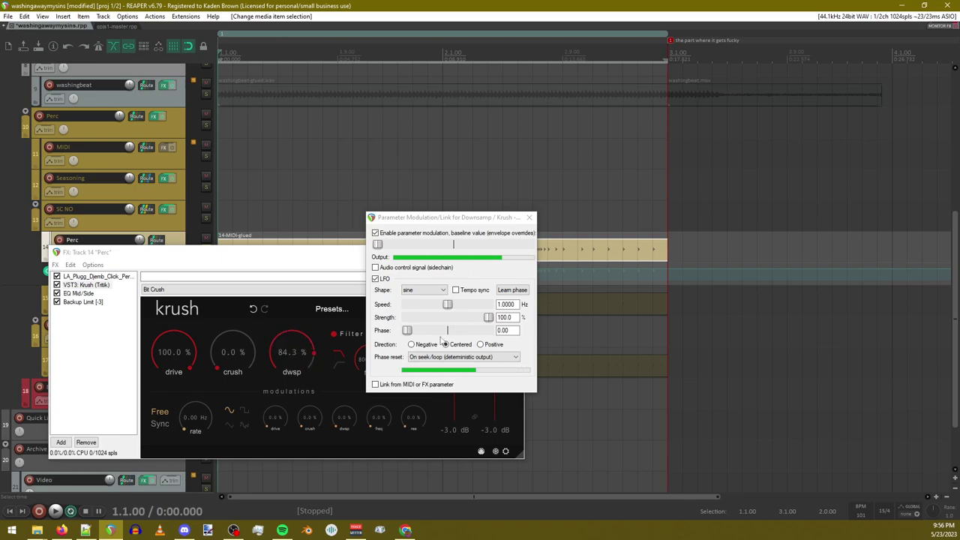
pyautogui.click(412, 345)
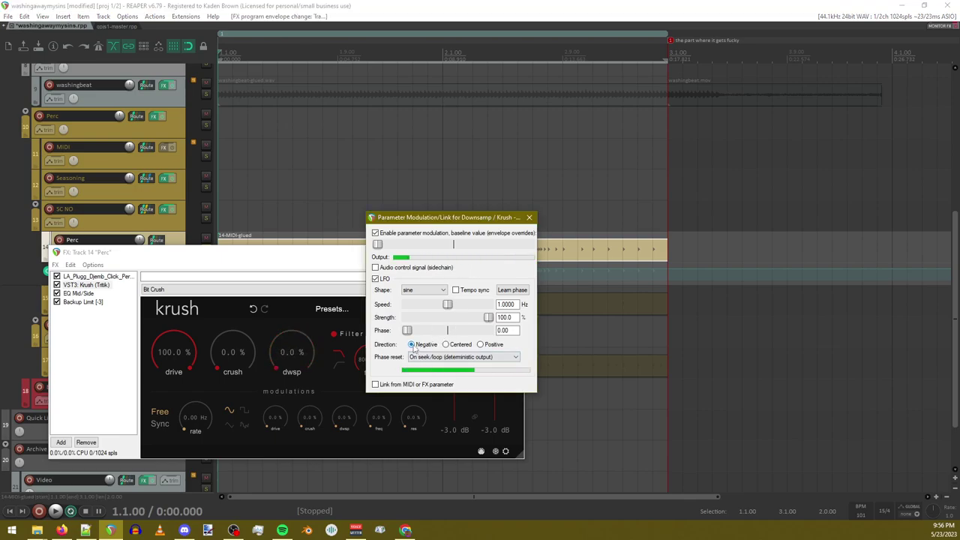
pyautogui.click(445, 345)
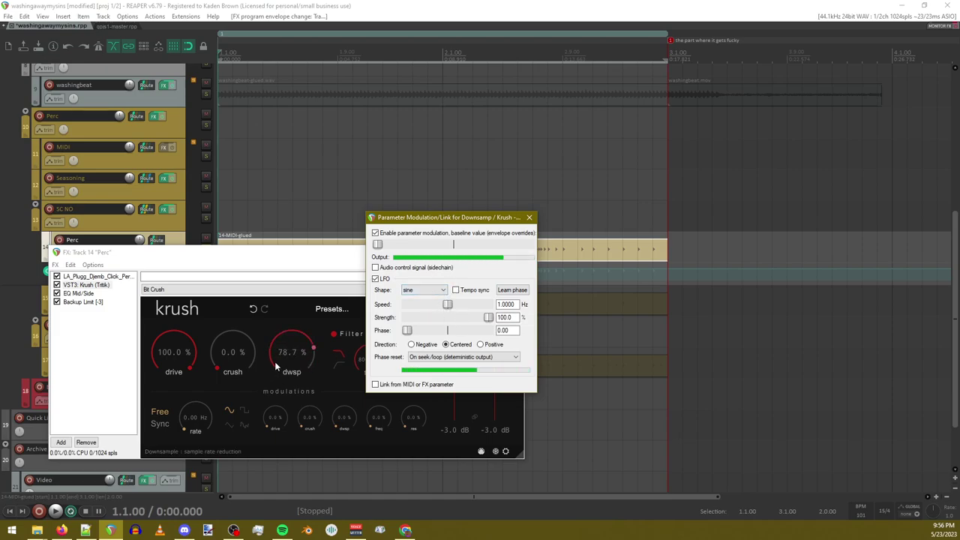
# - Close the modulation window, play the project, and delete the Downsamp lane's starting point
pyautogui.click(528, 217)
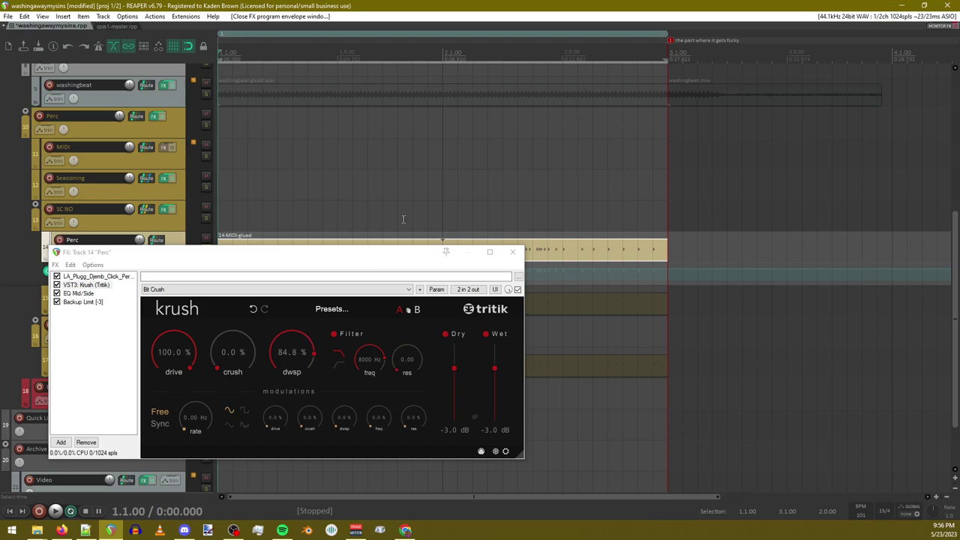
pyautogui.press('space')
pyautogui.moveTo(330, 253); pyautogui.dragTo(329, 333)
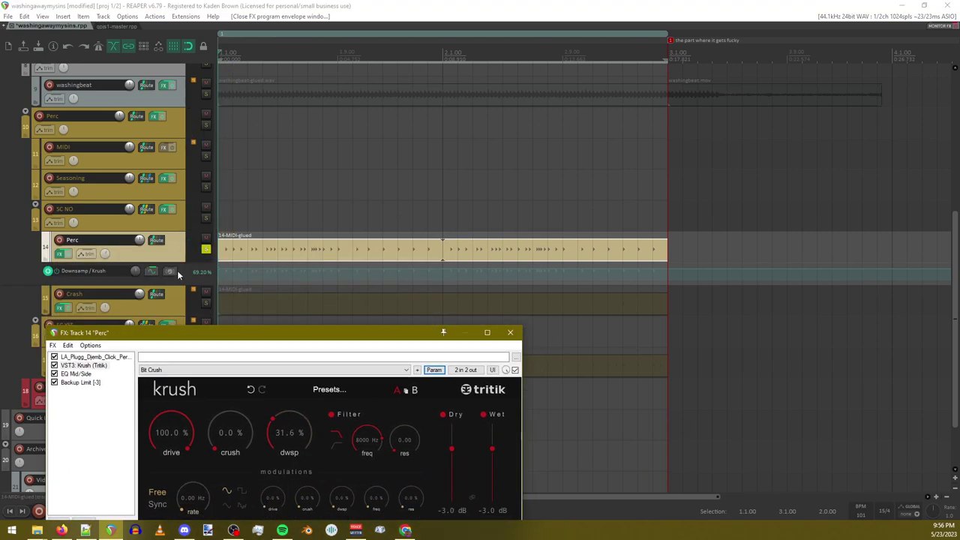
pyautogui.keyDown('alt'); pyautogui.click(219, 271); pyautogui.keyUp('alt')
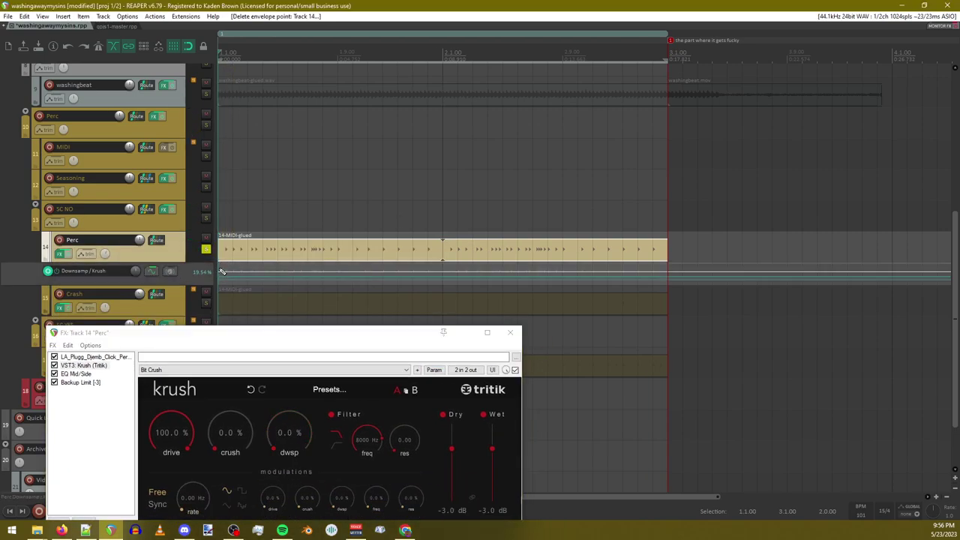
pyautogui.hotkey('alt', 'space')
pyautogui.press('Escape')
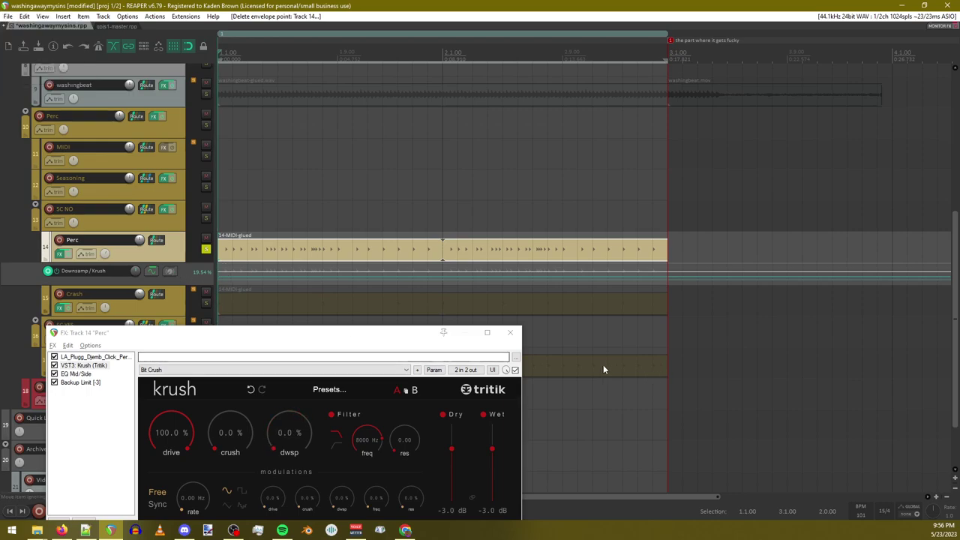
# - Untick Show track envelope for Downsamp to hide its lane, then play
pyautogui.click(465, 370)
pyautogui.click(435, 370)
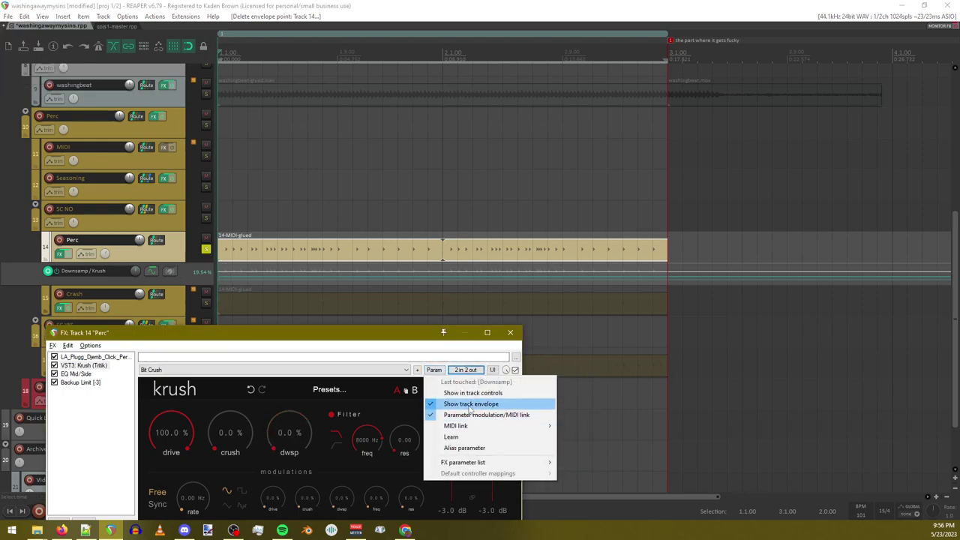
pyautogui.click(479, 407)
pyautogui.press('space')
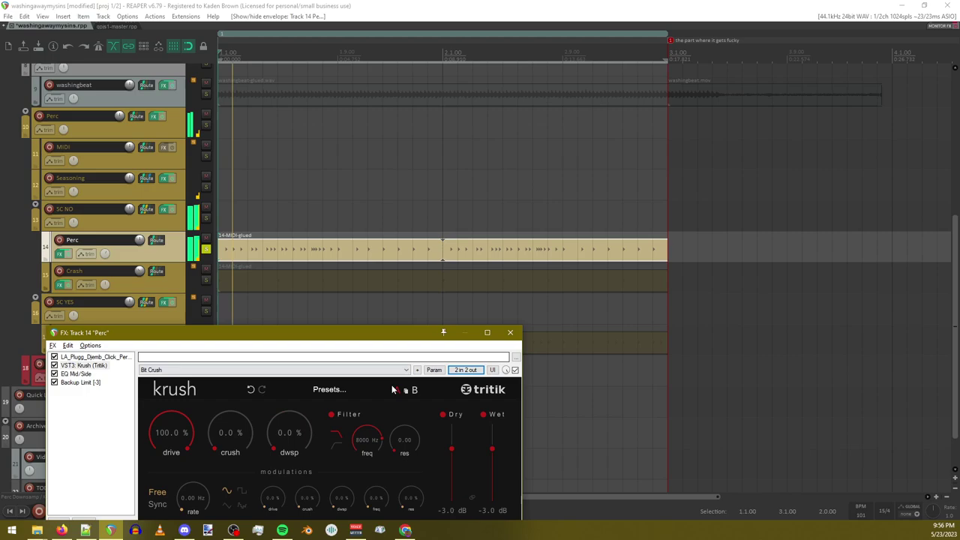
# - Reopen Downsamp's parameter modulation, switch the LFO off, and close the window
pyautogui.click(480, 374)
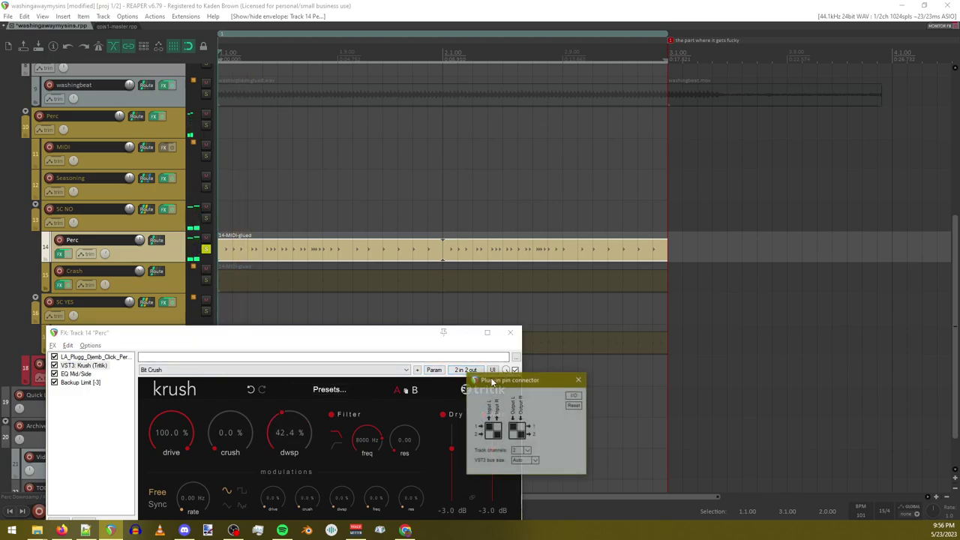
pyautogui.click(575, 378)
pyautogui.click(434, 370)
pyautogui.click(466, 415)
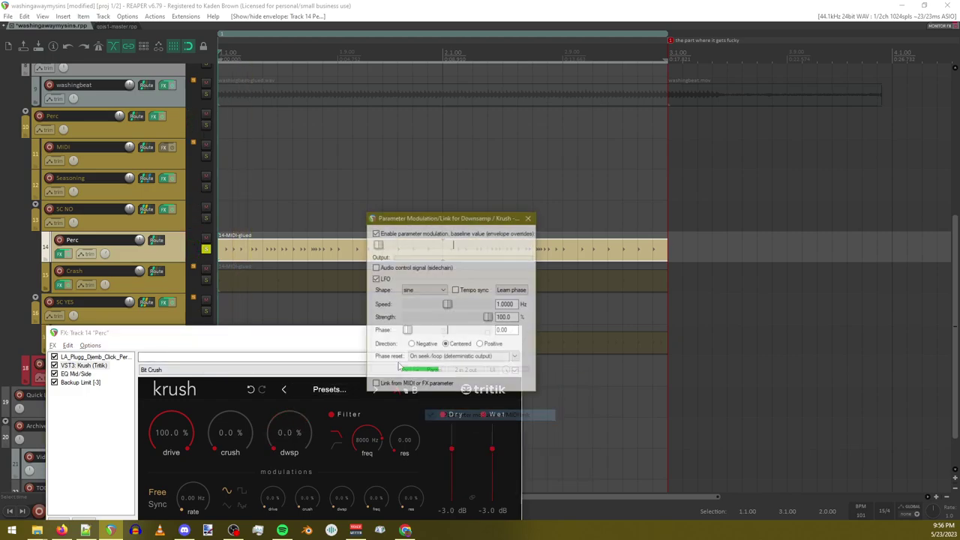
pyautogui.moveTo(444, 218); pyautogui.dragTo(321, 178)
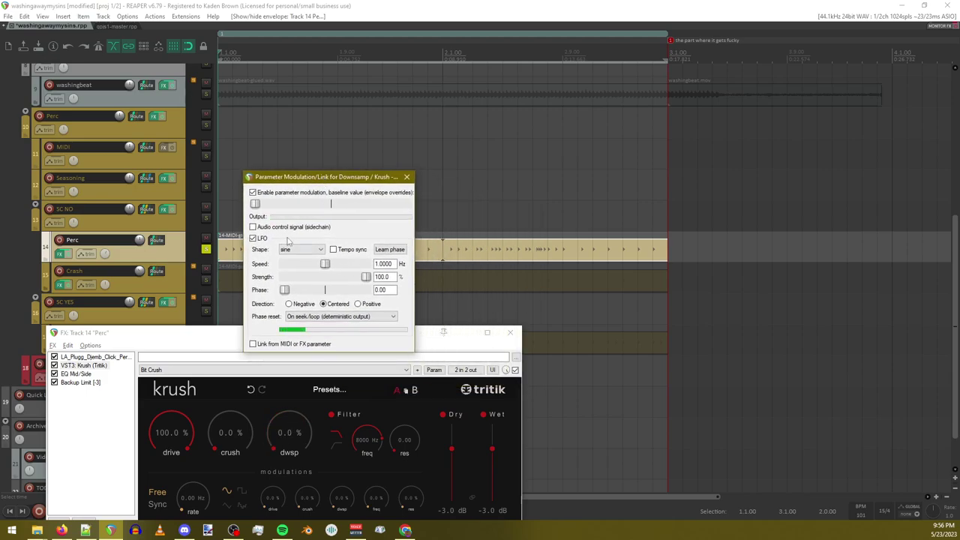
pyautogui.click(253, 238)
pyautogui.click(254, 238)
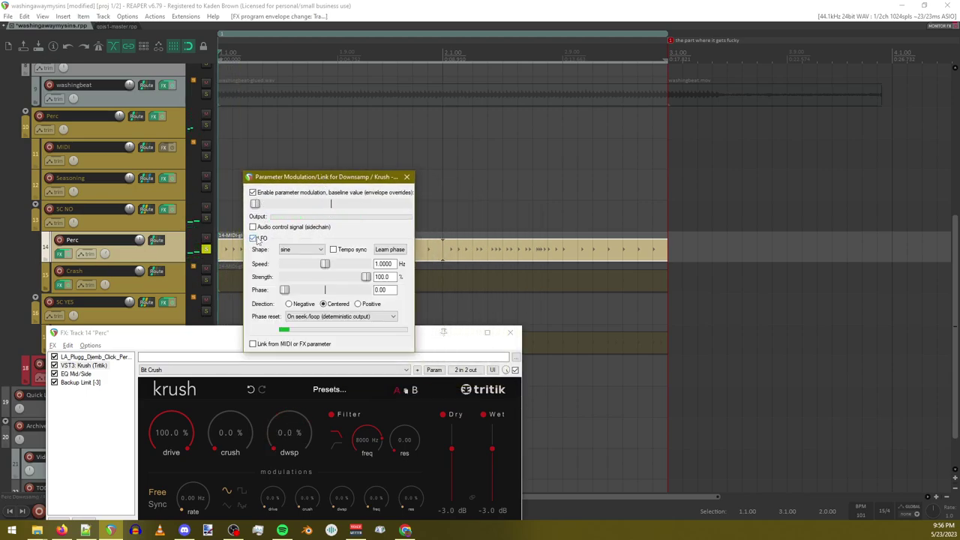
pyautogui.click(253, 238)
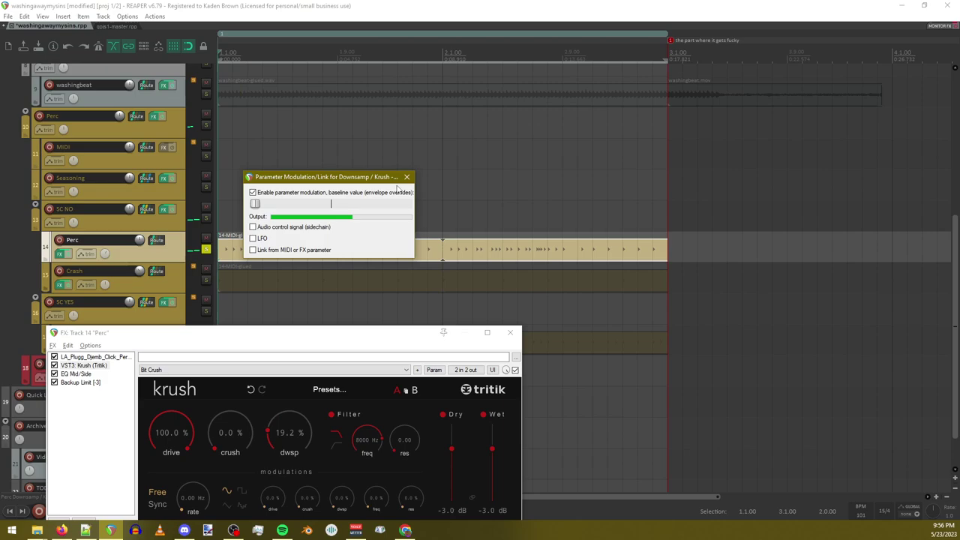
pyautogui.click(407, 177)
# - Show all active envelopes on the Perc track
pyautogui.moveTo(274, 345); pyautogui.dragTo(518, 173)
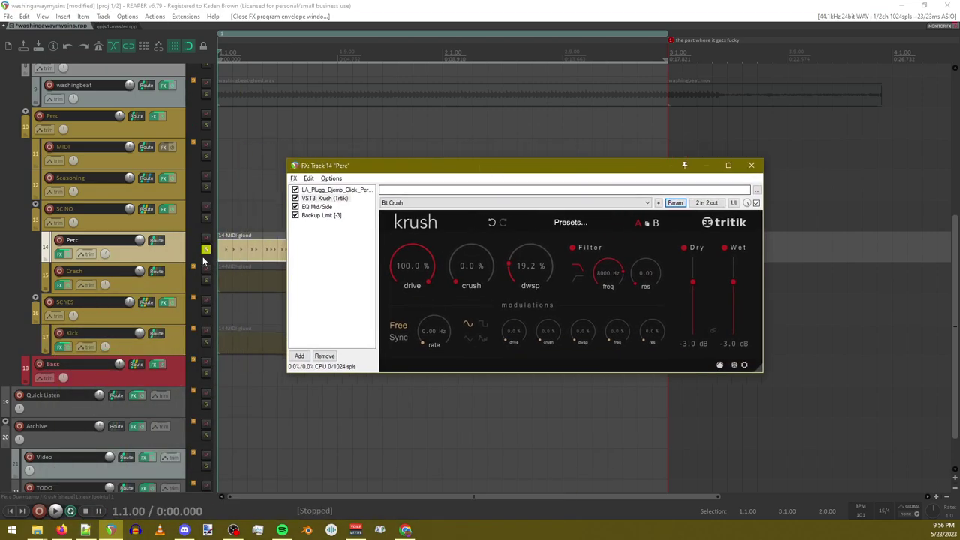
pyautogui.click(86, 254)
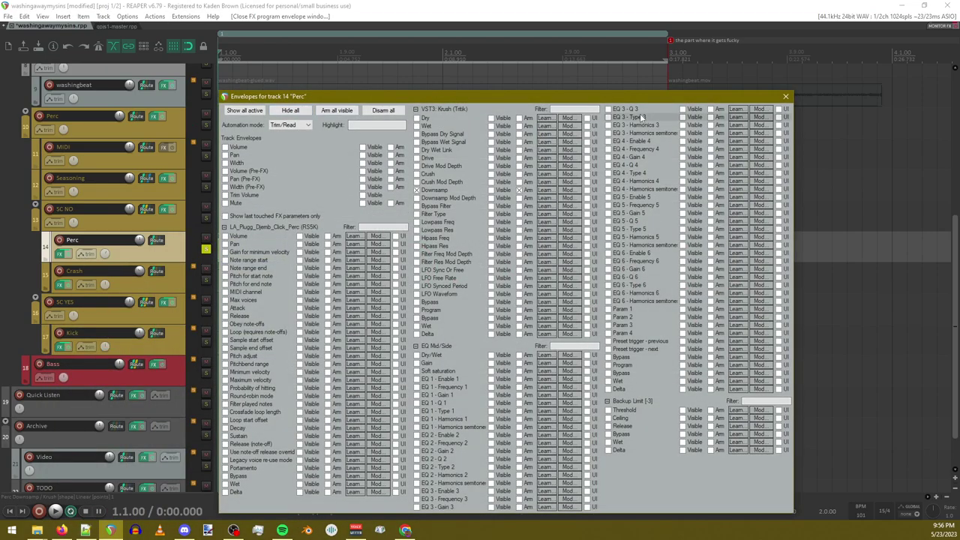
pyautogui.click(245, 110)
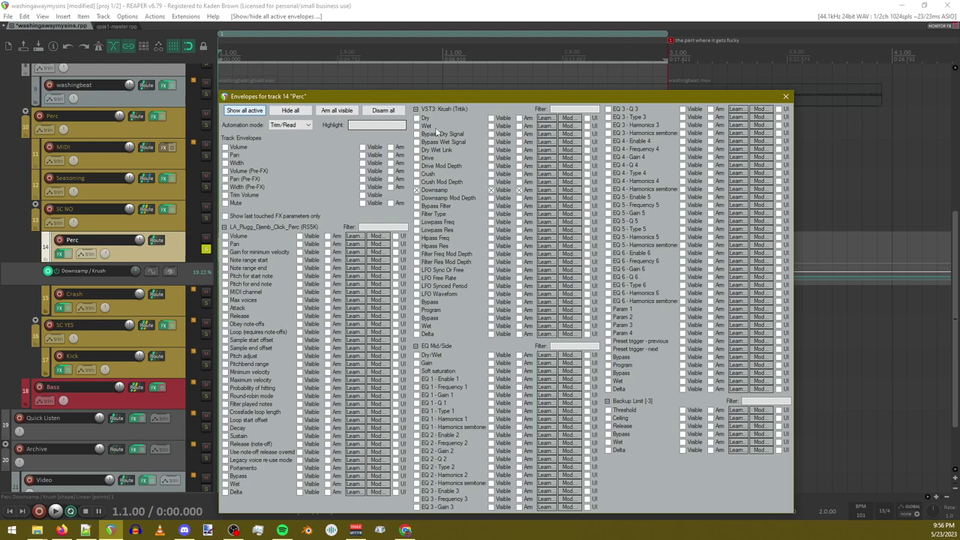
pyautogui.click(787, 96)
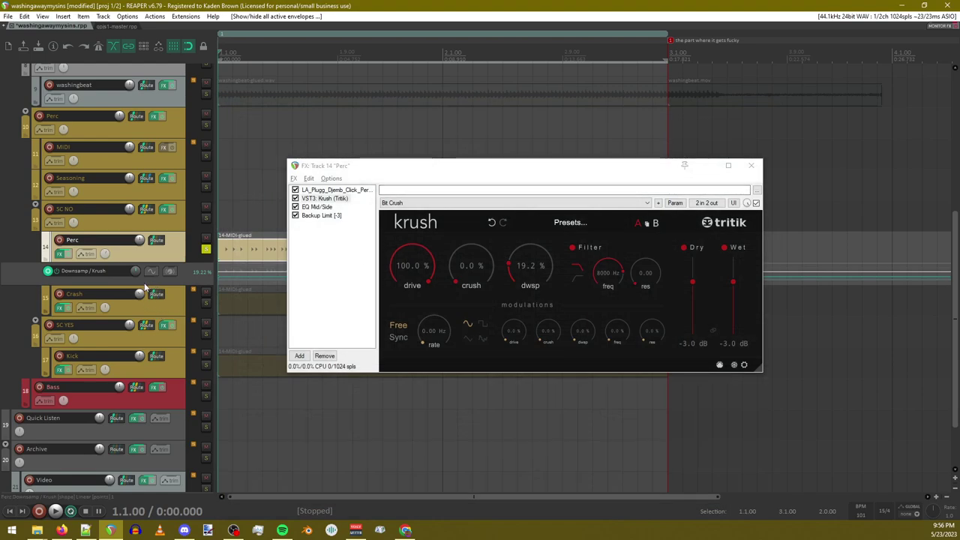
# - Enlarge the Downsamp lane and choose Clear envelope to remove the Downsamp/Krush automation
pyautogui.moveTo(146, 287); pyautogui.dragTo(169, 323)
pyautogui.click(193, 272)
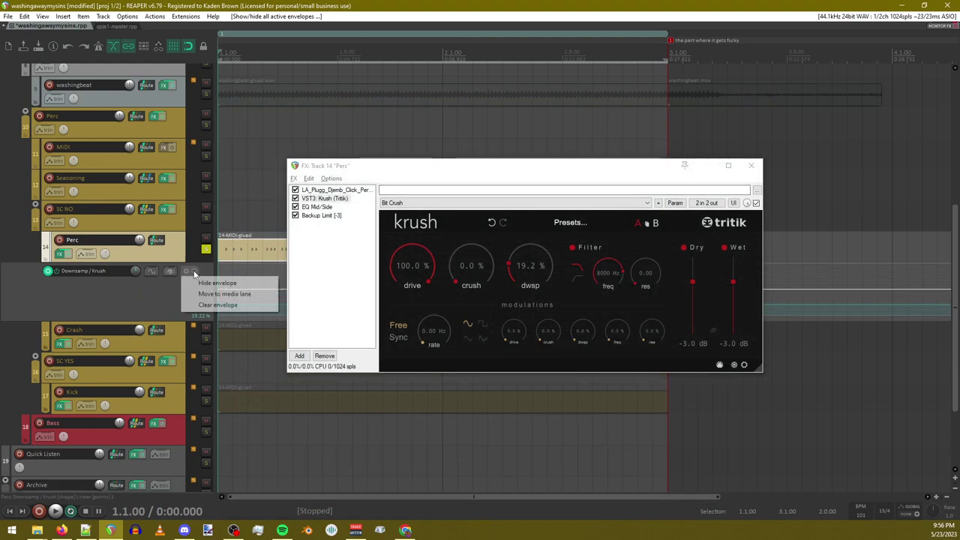
pyautogui.click(222, 305)
pyautogui.moveTo(352, 171); pyautogui.dragTo(189, 310)
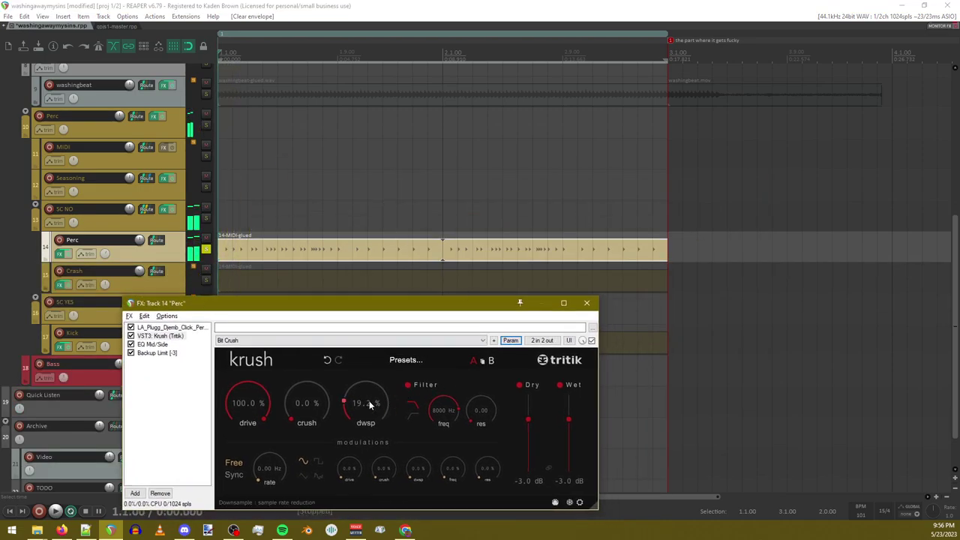
# - Open Downsamp's Parameter modulation/MIDI link and tick LFO for a positive 1 Hz sine sweep
pyautogui.click(510, 340)
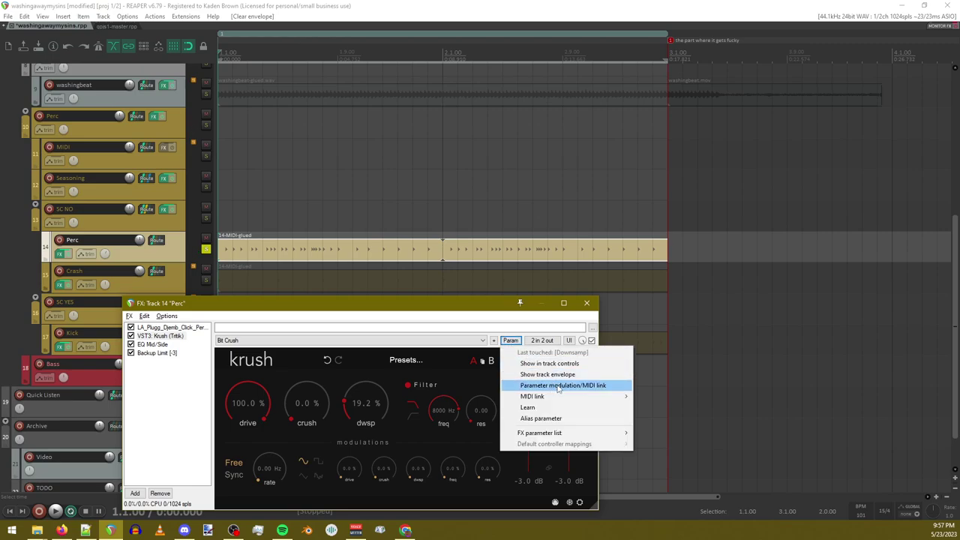
pyautogui.click(557, 386)
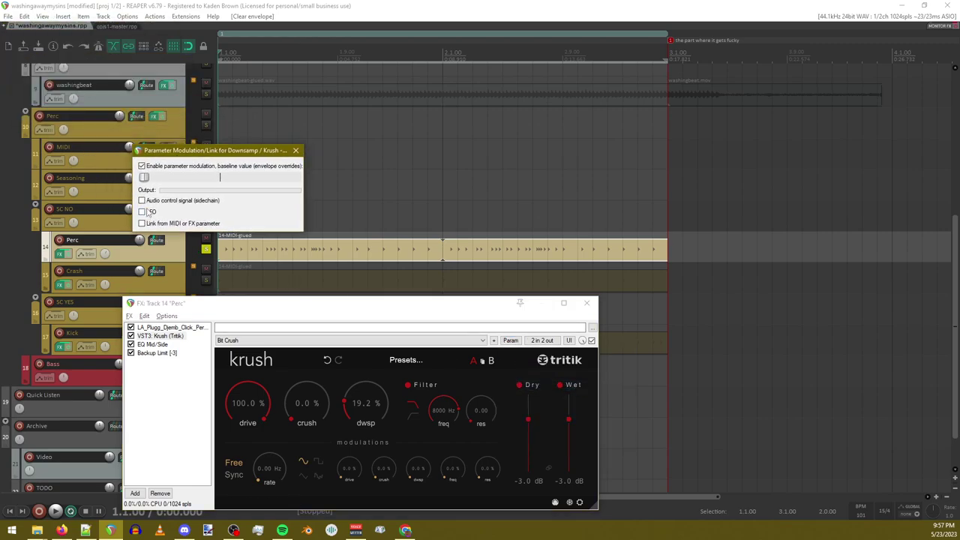
pyautogui.click(149, 213)
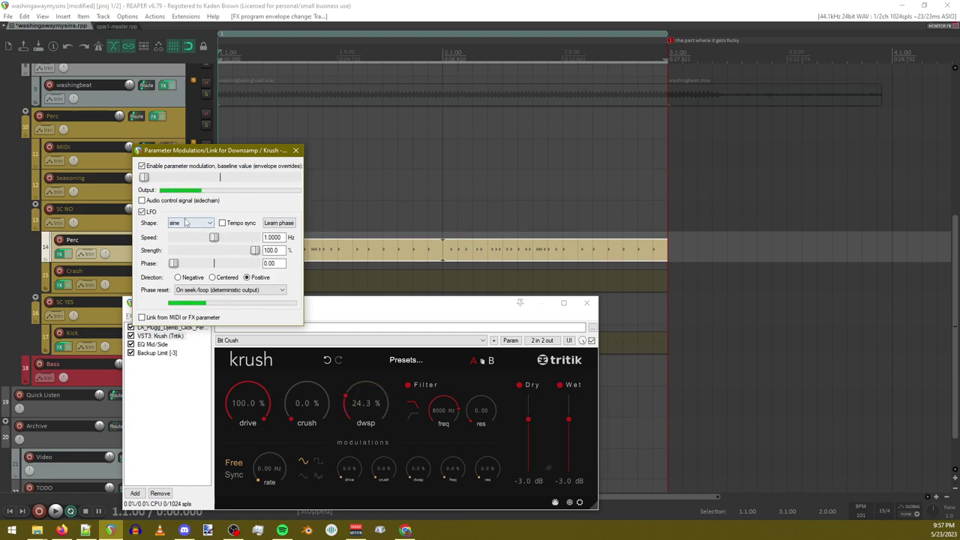
# - Switch the LFO to a square shape, tempo-synced at 2.0833 QN
pyautogui.click(187, 223)
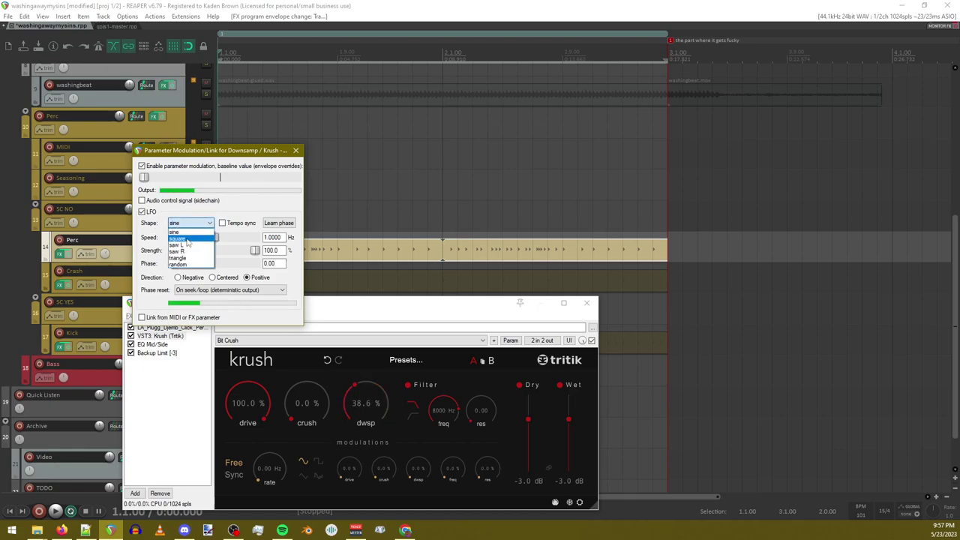
pyautogui.click(186, 239)
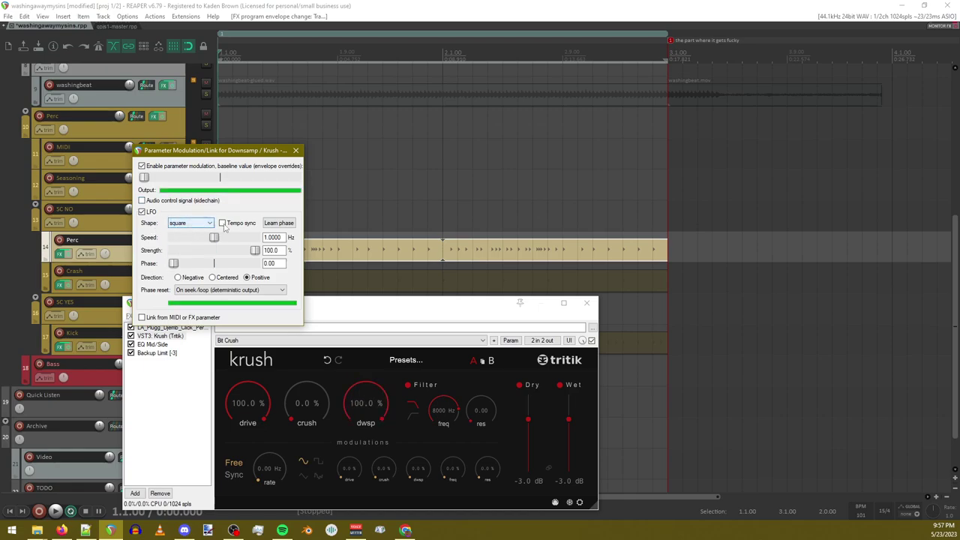
pyautogui.click(222, 223)
pyautogui.moveTo(214, 237); pyautogui.dragTo(229, 237)
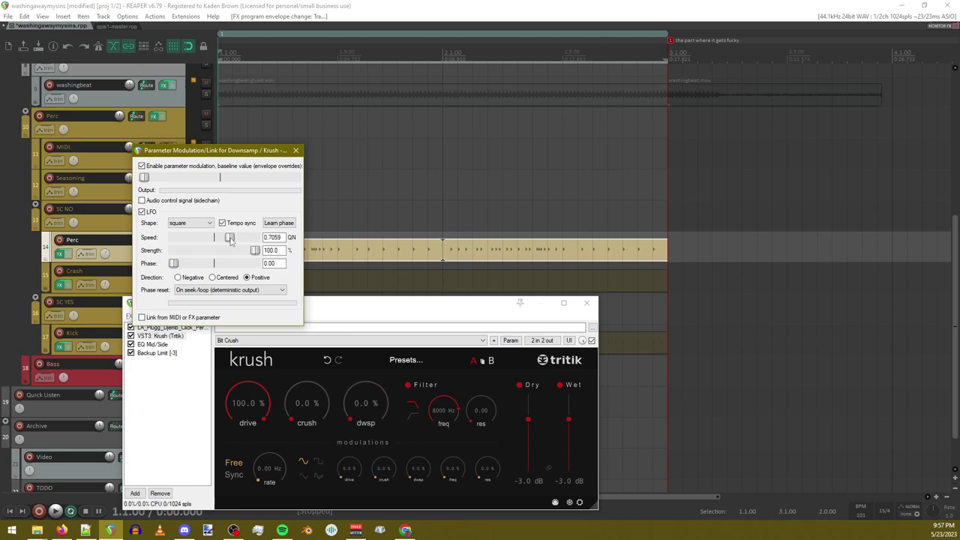
pyautogui.press('Tab')
pyautogui.moveTo(231, 240)
pyautogui.mouseDown()
pyautogui.moveTo(205, 245)
pyautogui.moveTo(248, 241)
pyautogui.mouseUp()
pyautogui.moveTo(225, 238); pyautogui.dragTo(198, 238)
# - Cycle the LFO shape through saw L, saw R, triangle and random
pyautogui.click(199, 222)
pyautogui.click(187, 244)
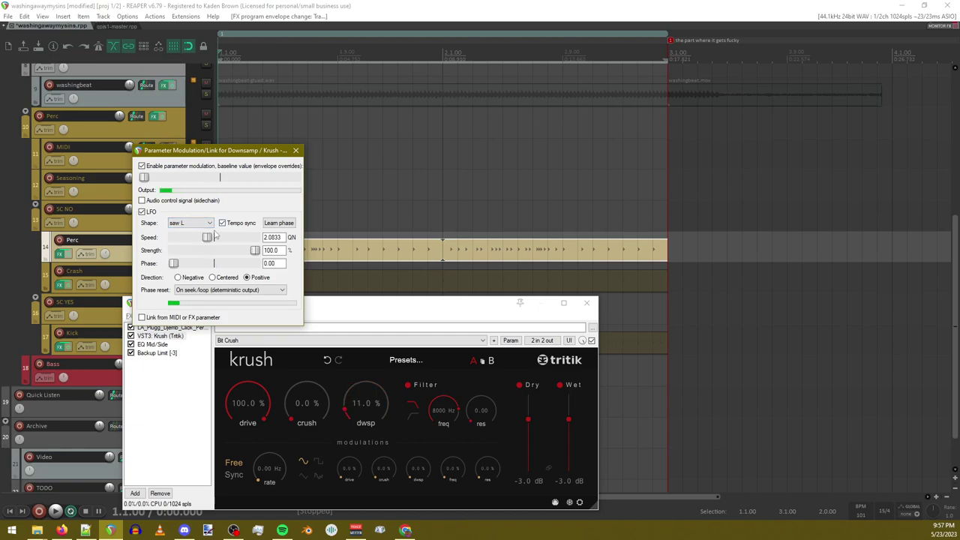
pyautogui.click(191, 223)
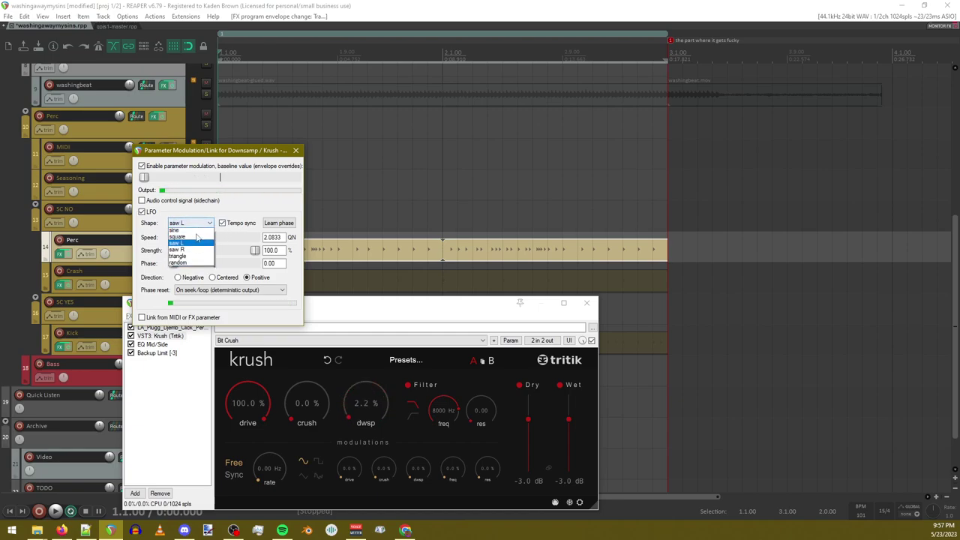
pyautogui.click(180, 251)
pyautogui.click(191, 222)
pyautogui.click(180, 258)
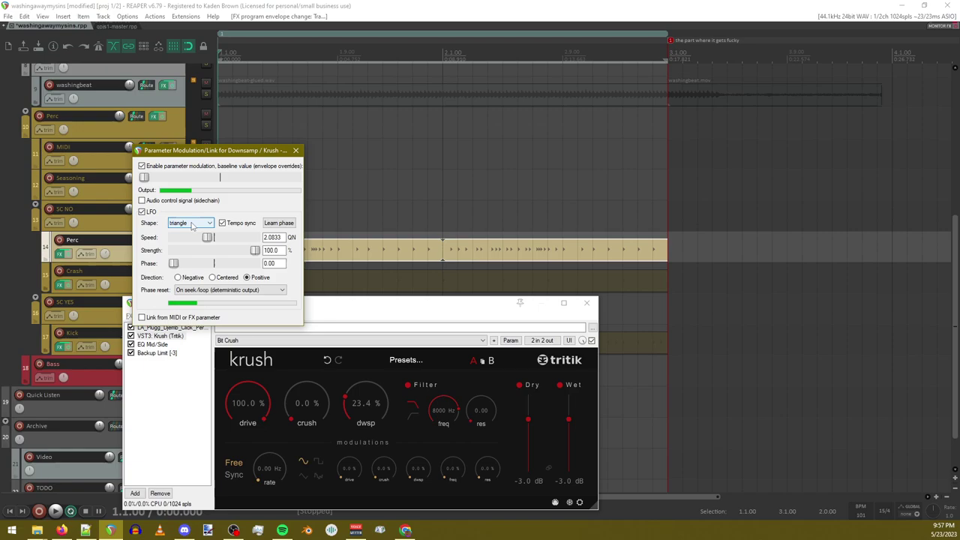
pyautogui.click(191, 222)
pyautogui.click(180, 264)
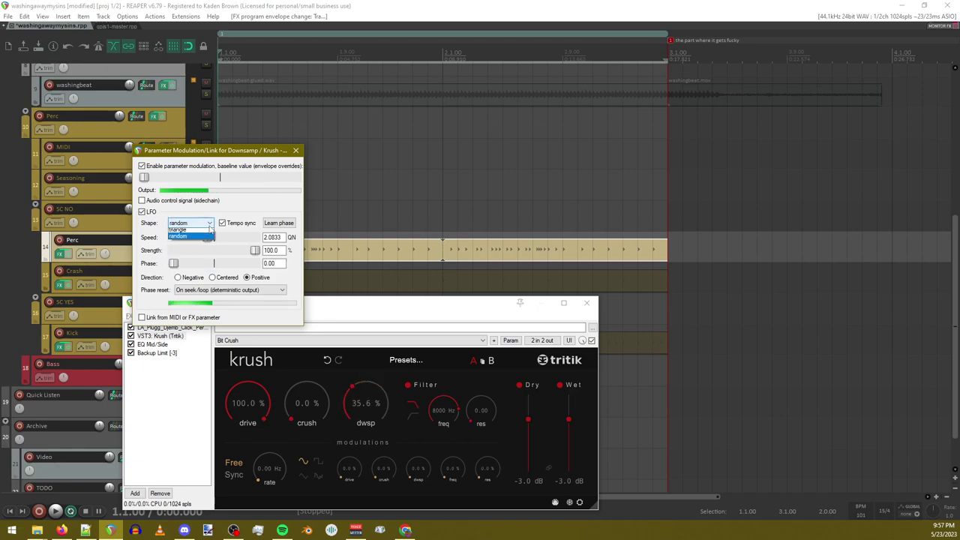
pyautogui.click(209, 225)
pyautogui.click(197, 225)
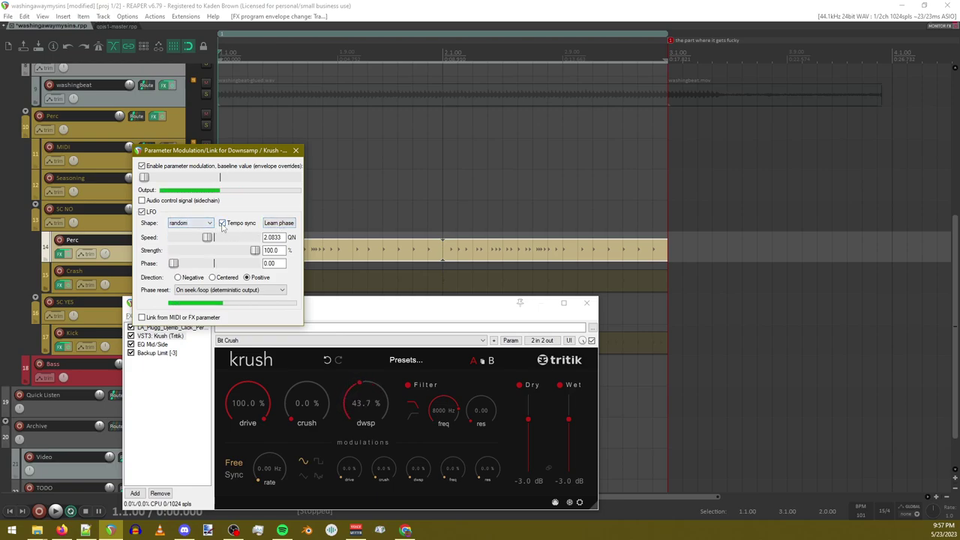
# - Turn off tempo sync, speed the LFO up to 5.3333 Hz, and try square again
pyautogui.click(222, 224)
pyautogui.moveTo(216, 237); pyautogui.dragTo(238, 237)
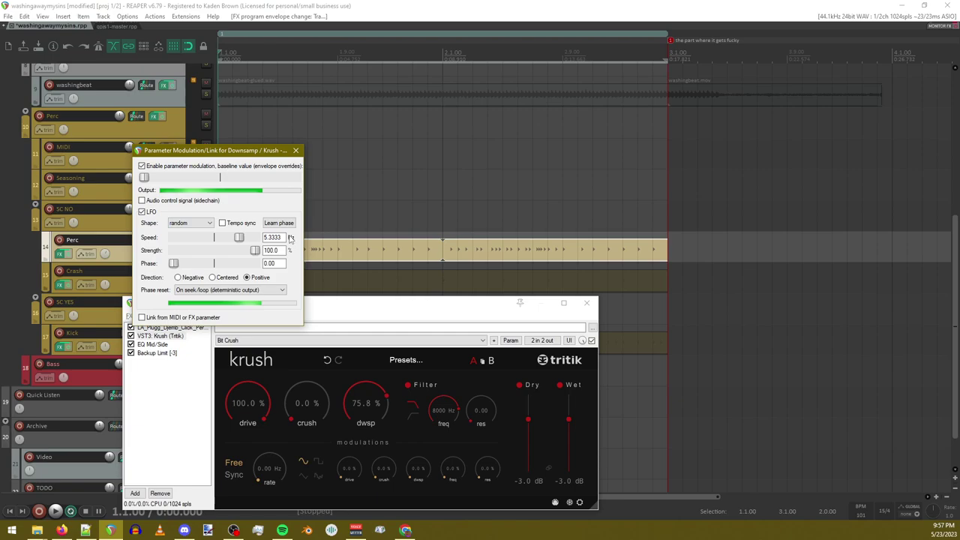
pyautogui.click(188, 223)
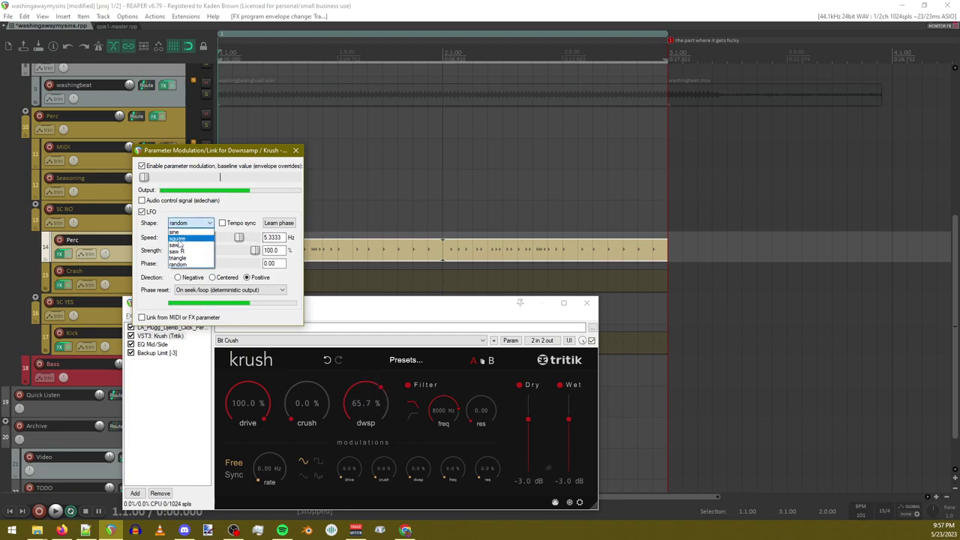
pyautogui.click(177, 238)
pyautogui.click(179, 223)
# - Return to a sine LFO at about 1 Hz, dipping strength to 0% and restoring 100%
pyautogui.click(174, 232)
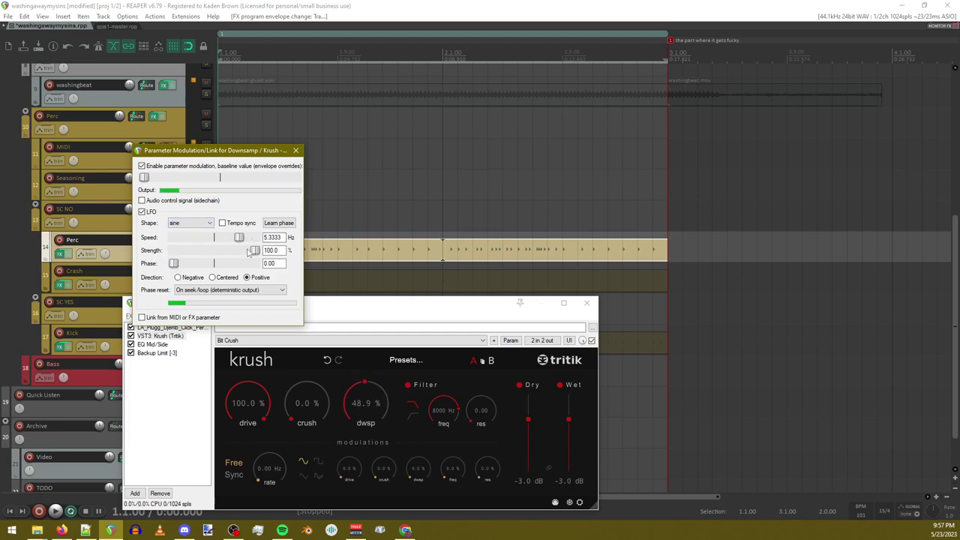
pyautogui.moveTo(239, 237); pyautogui.dragTo(214, 238)
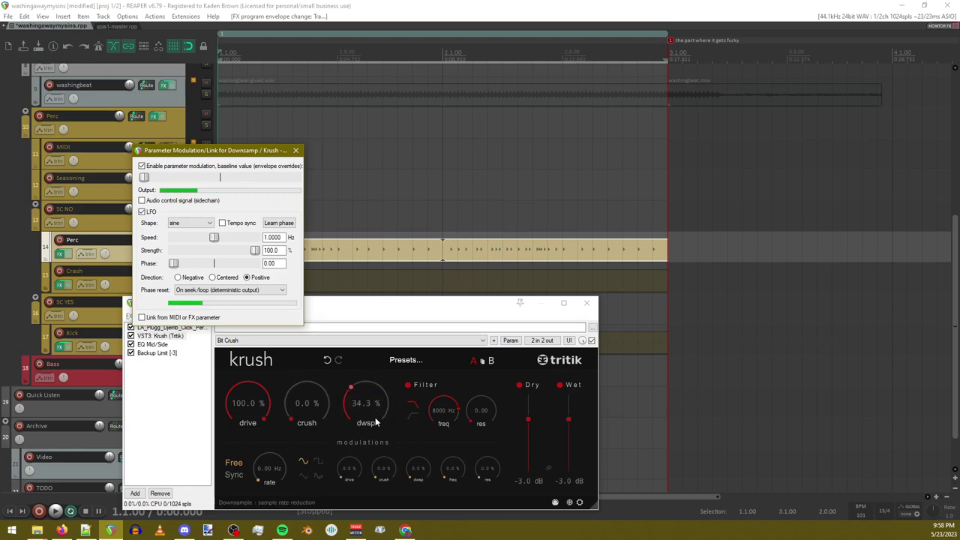
pyautogui.moveTo(253, 251); pyautogui.dragTo(143, 258)
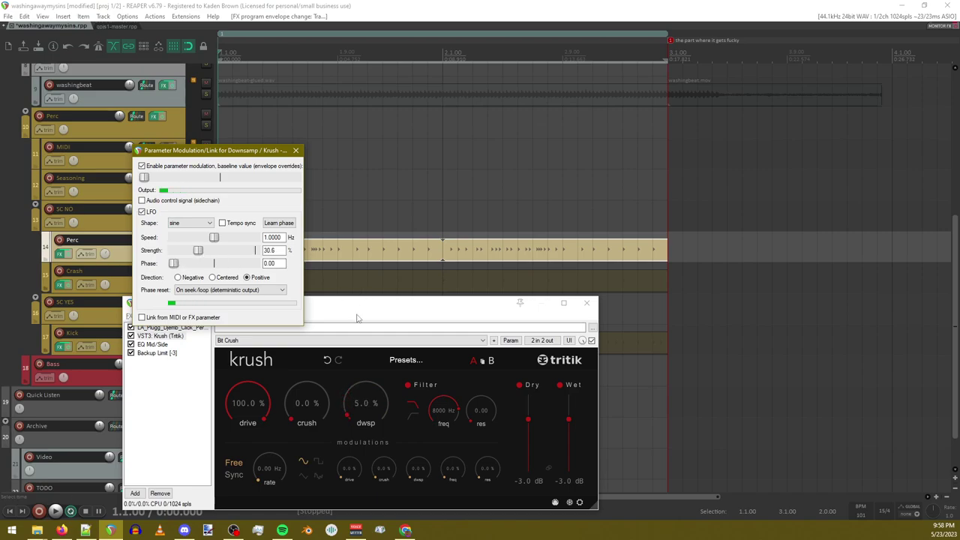
pyautogui.doubleClick(198, 249)
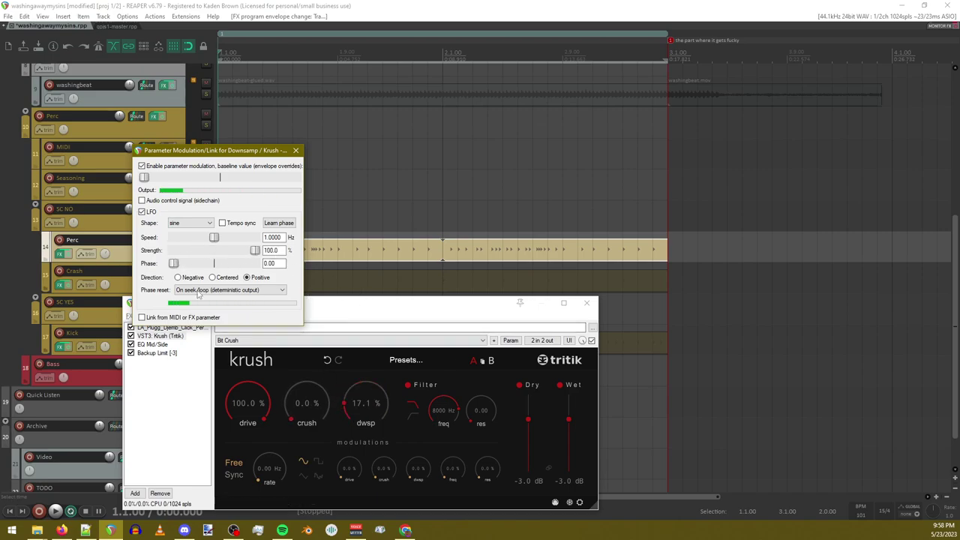
pyautogui.moveTo(255, 251); pyautogui.dragTo(111, 262)
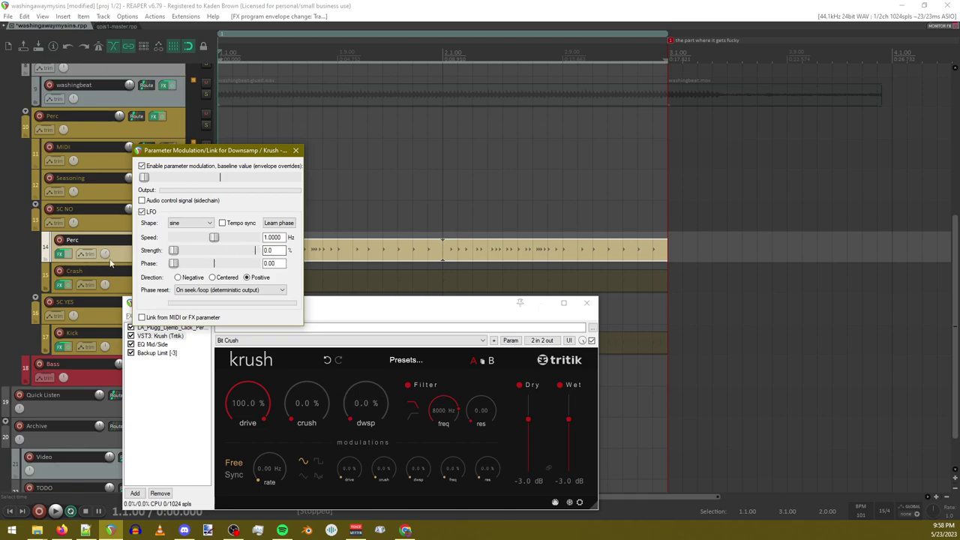
pyautogui.doubleClick(172, 251)
# - Reset the LFO phase to 0.00, shift it forward, and slow the speed to 0.0039 Hz
pyautogui.moveTo(213, 263); pyautogui.dragTo(153, 267)
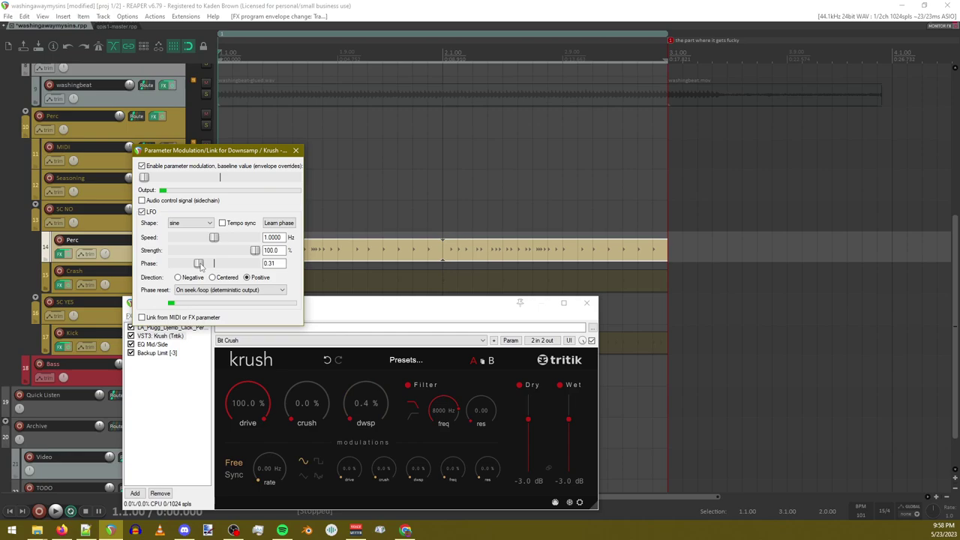
pyautogui.moveTo(174, 263); pyautogui.dragTo(223, 265)
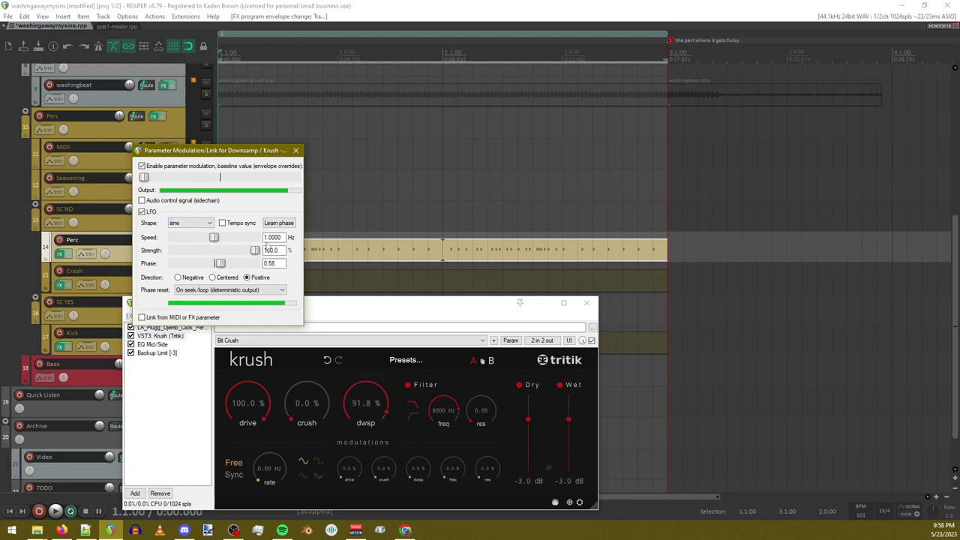
pyautogui.moveTo(213, 237); pyautogui.dragTo(172, 239)
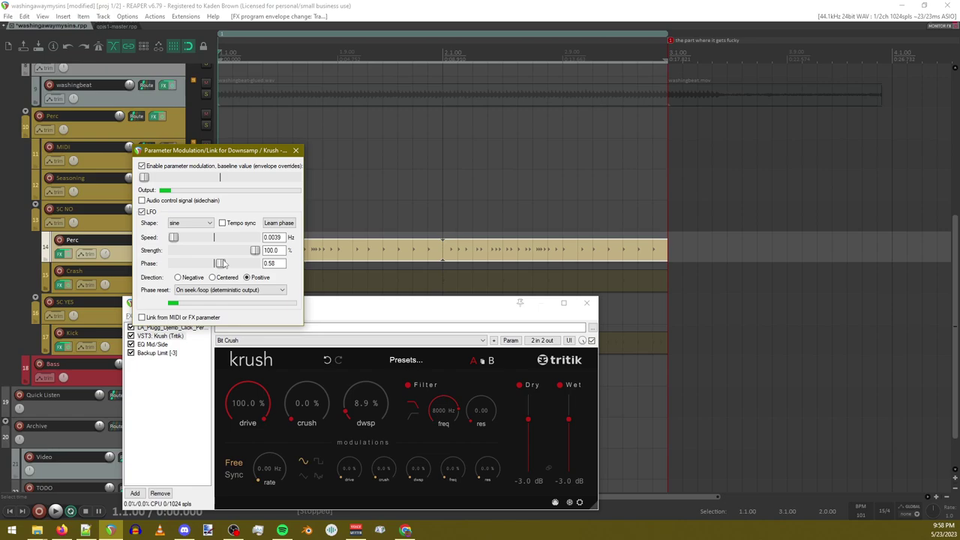
pyautogui.moveTo(211, 264); pyautogui.dragTo(239, 264)
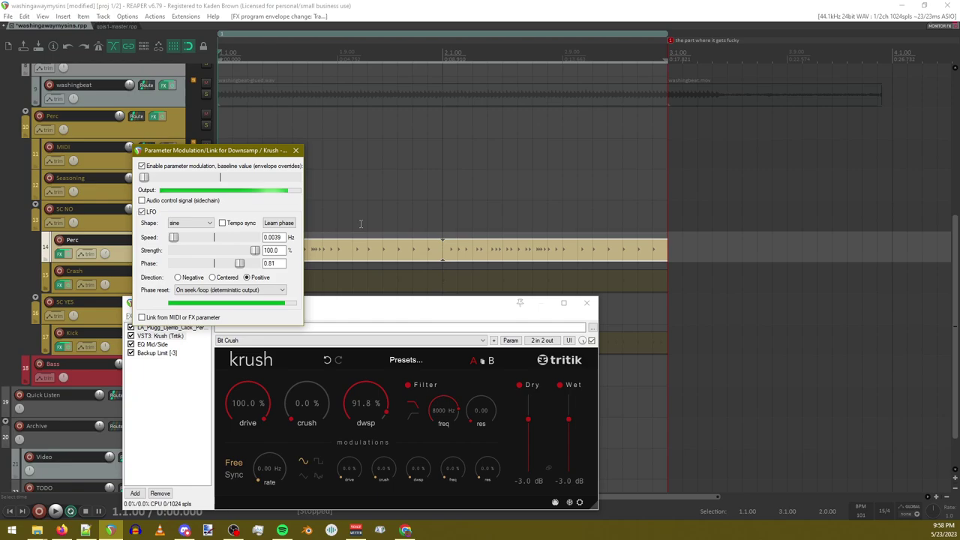
pyautogui.press('space')
pyautogui.press('space')
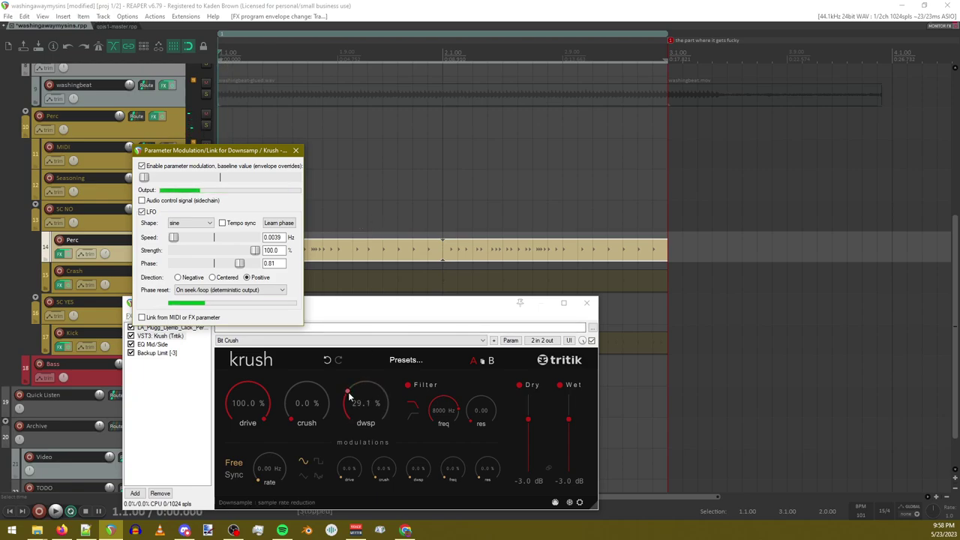
pyautogui.press('space')
pyautogui.click(404, 252)
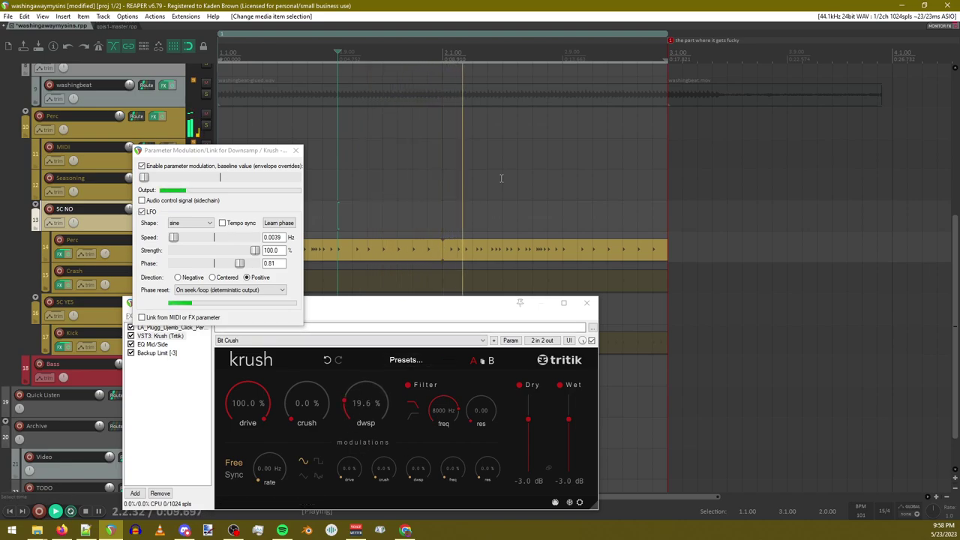
pyautogui.press('space')
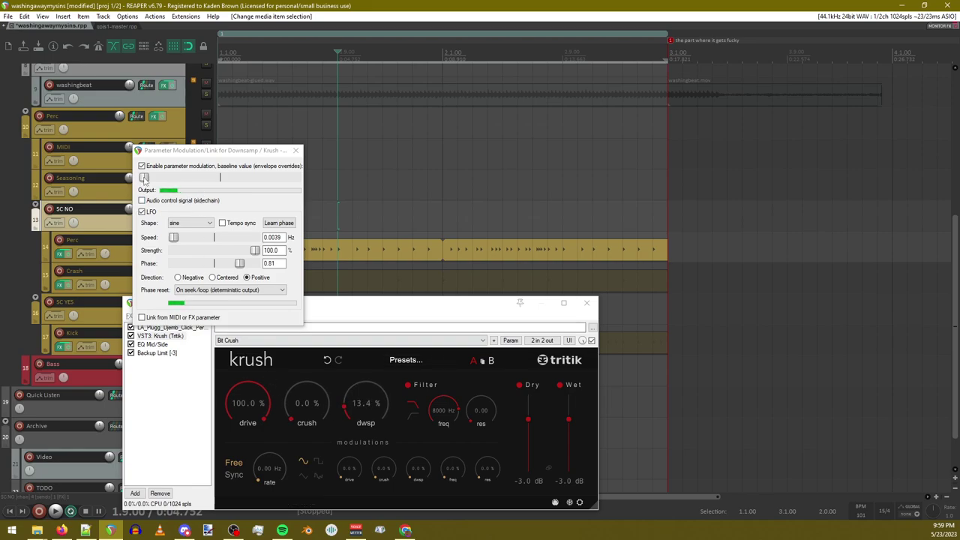
# - Center modulation on the baseline, reset LFO speed to 1 Hz, and raise the baseline to mid-range
pyautogui.click(212, 276)
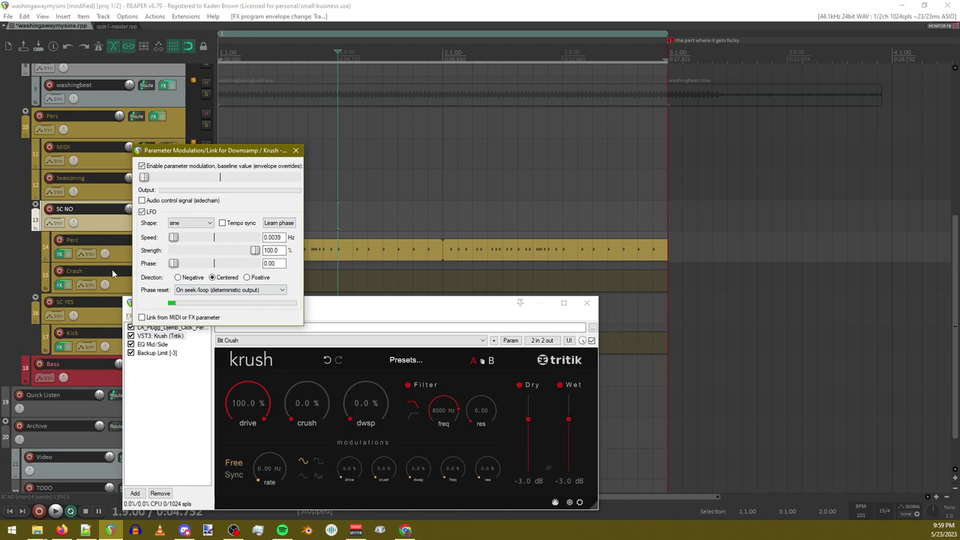
pyautogui.doubleClick(174, 237)
pyautogui.moveTo(146, 178); pyautogui.dragTo(221, 180)
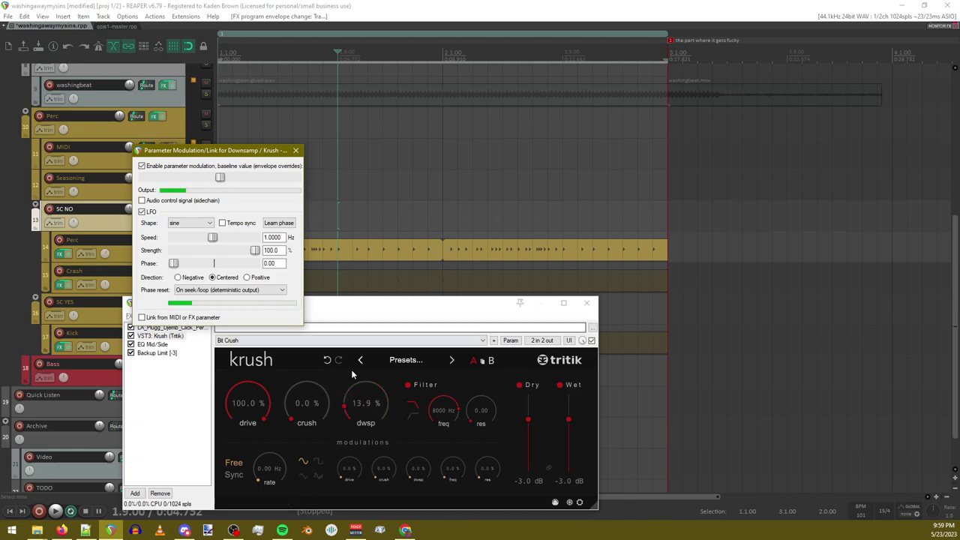
# - Try positive direction with a lower baseline, then return to centered and fine-tune the baseline
pyautogui.click(247, 277)
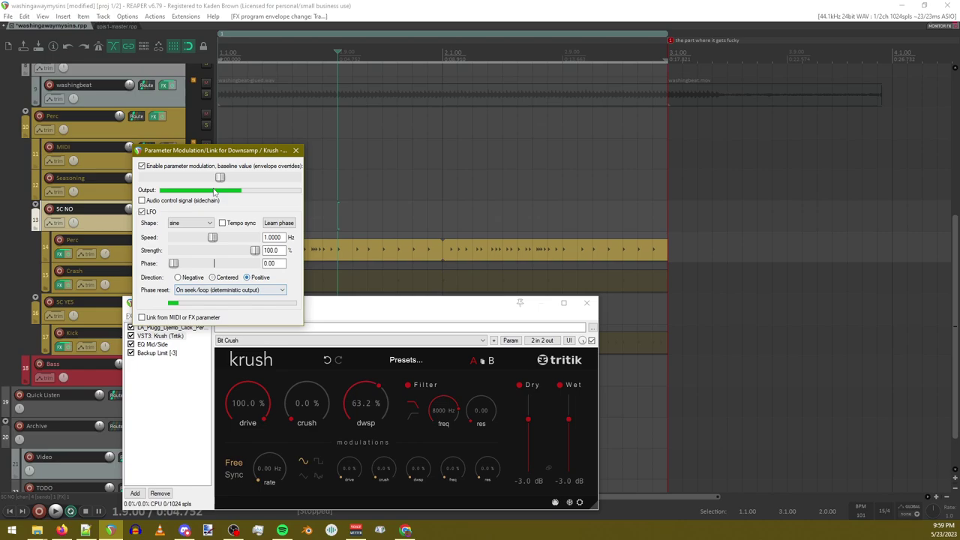
pyautogui.moveTo(220, 177); pyautogui.dragTo(144, 177)
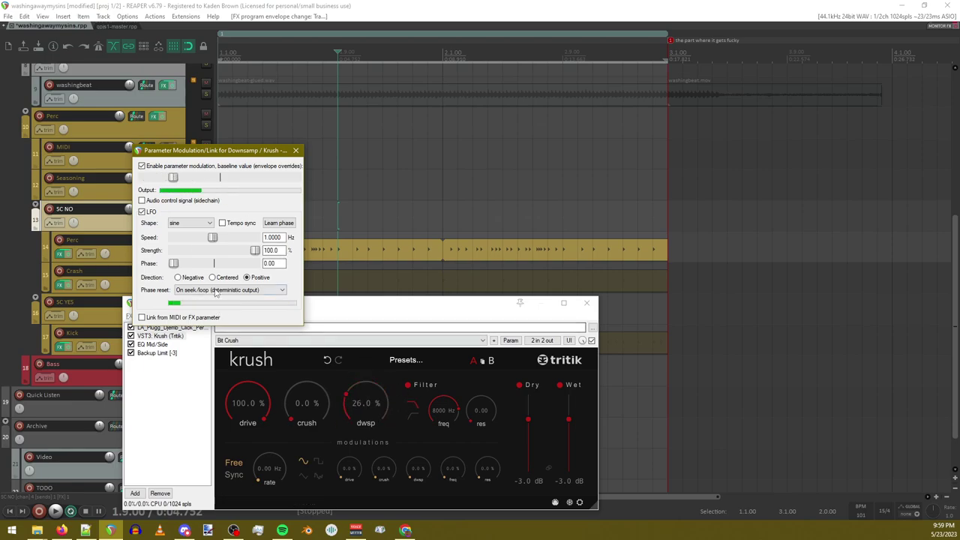
pyautogui.click(212, 277)
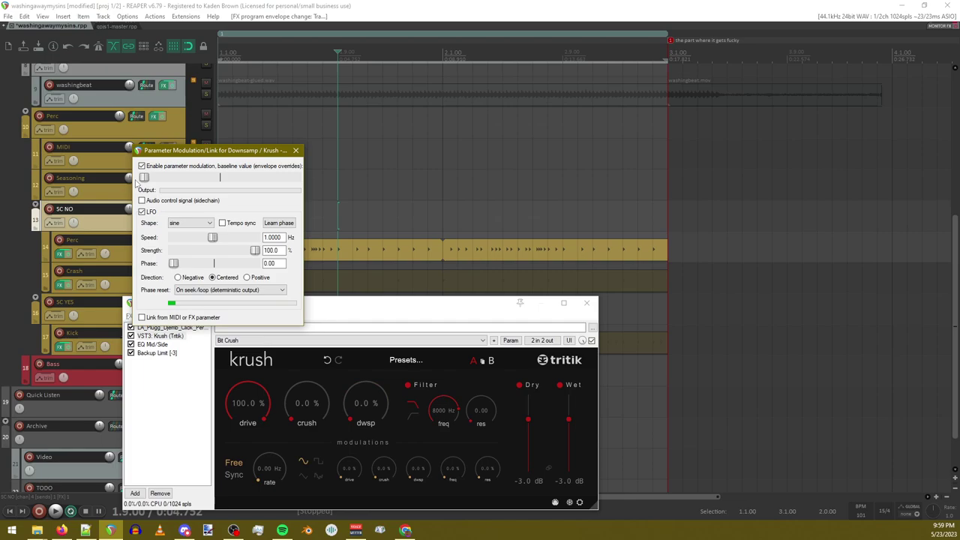
pyautogui.moveTo(144, 177); pyautogui.dragTo(169, 181)
pyautogui.moveTo(222, 185); pyautogui.dragTo(278, 185)
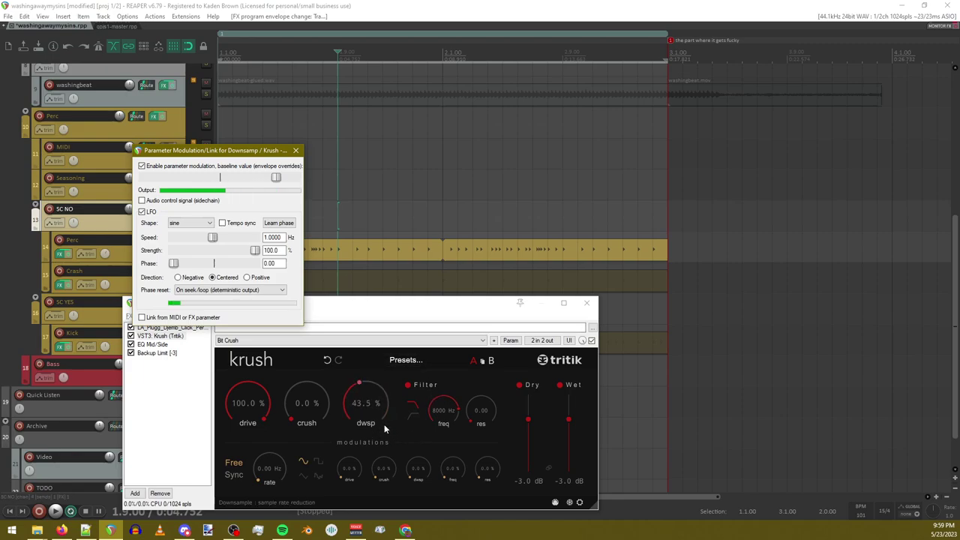
pyautogui.moveTo(276, 178); pyautogui.dragTo(220, 181)
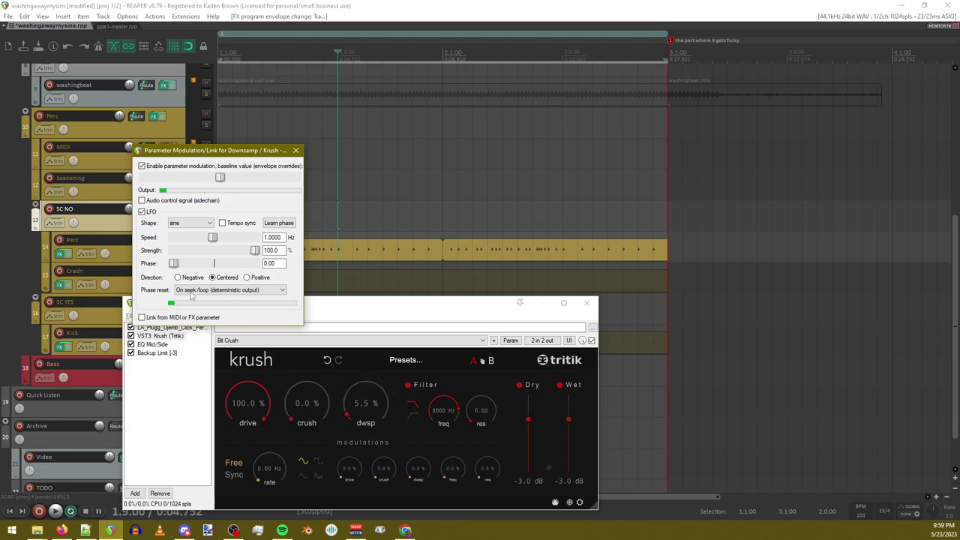
# - Nudge the baseline up slightly and set LFO strength to 87.6%
pyautogui.moveTo(255, 250); pyautogui.dragTo(210, 252)
pyautogui.moveTo(219, 179); pyautogui.dragTo(250, 180)
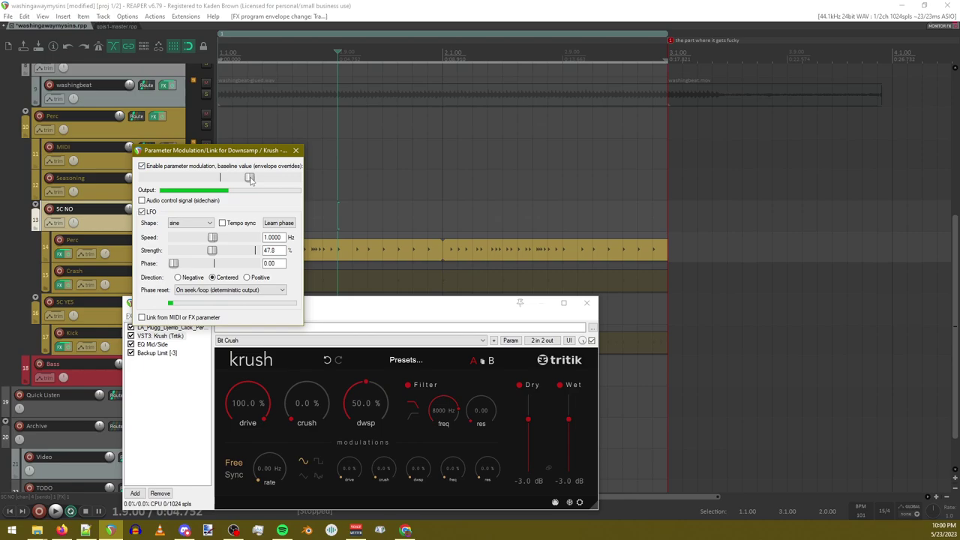
pyautogui.moveTo(216, 254); pyautogui.dragTo(249, 256)
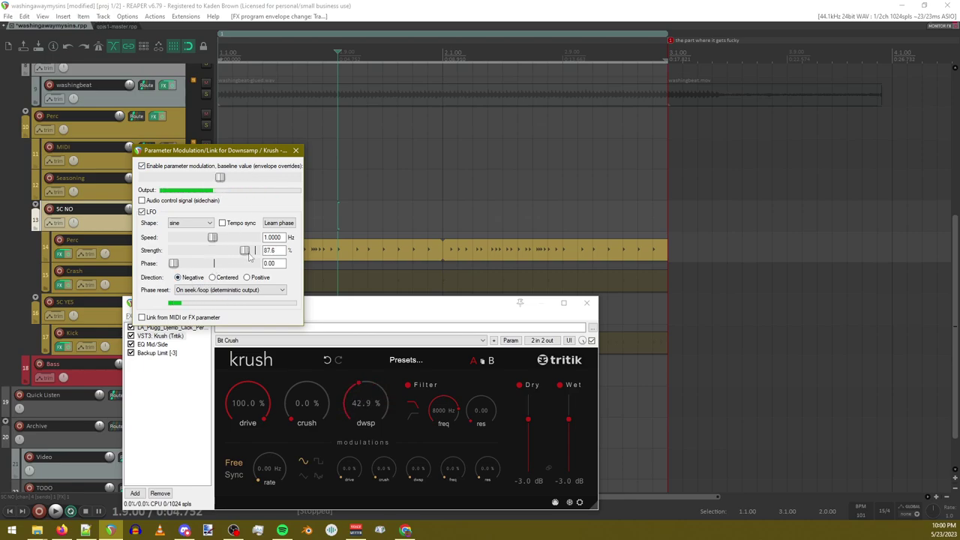
# - Try square and then saw R LFO shapes, leaving the phase reset option unchanged
pyautogui.click(191, 223)
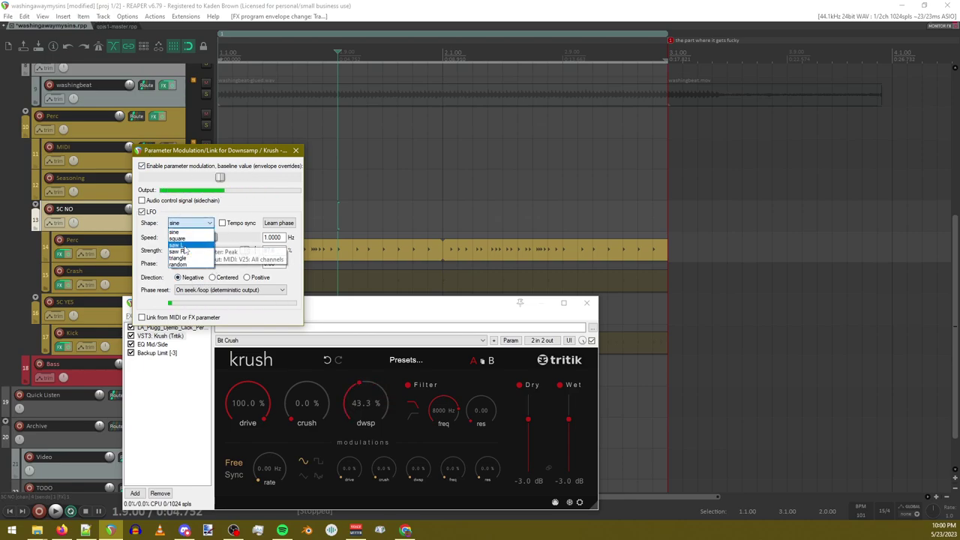
pyautogui.click(187, 238)
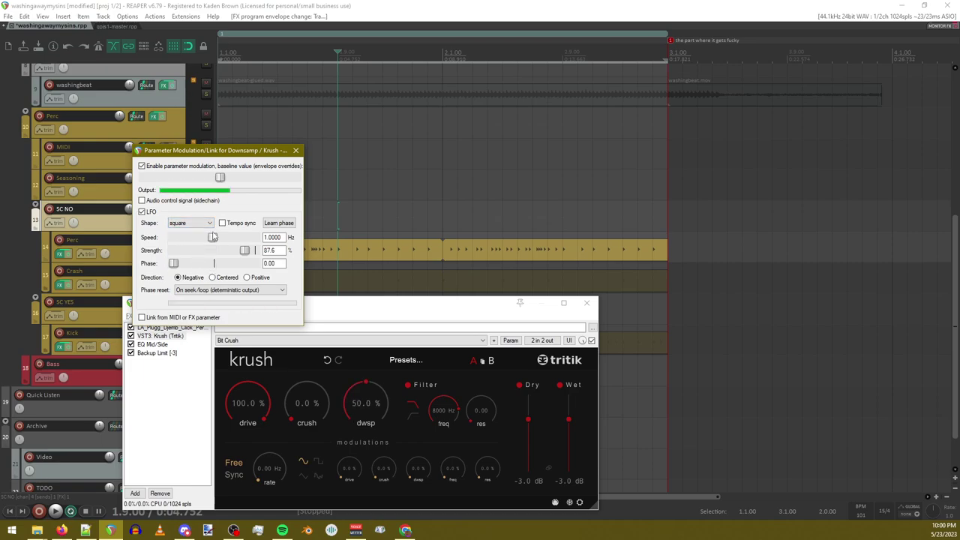
pyautogui.click(191, 223)
pyautogui.click(181, 251)
pyautogui.click(191, 290)
pyautogui.click(215, 296)
# - Settle on the random LFO shape and move the modulation window over the tracks
pyautogui.click(191, 222)
pyautogui.click(193, 265)
pyautogui.moveTo(218, 150); pyautogui.dragTo(398, 98)
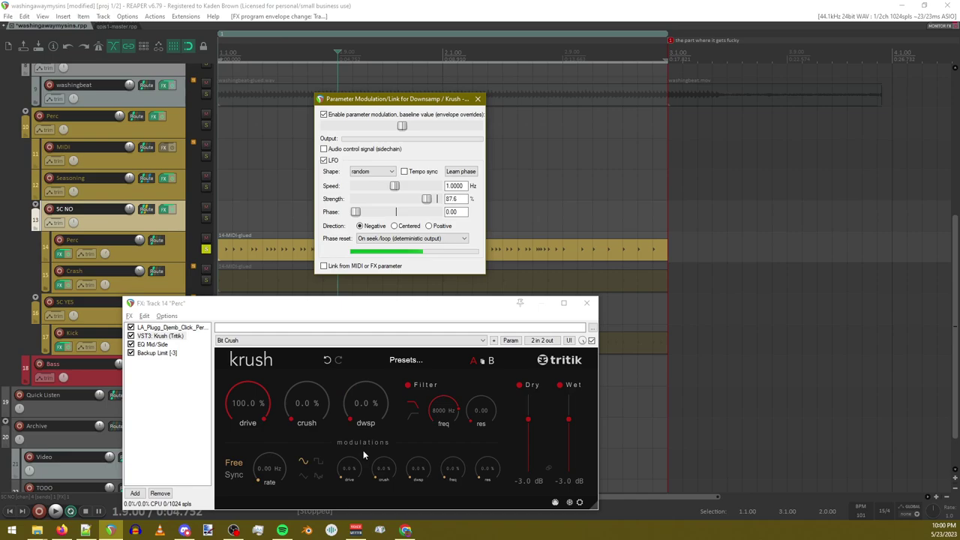
# - Replace the LFO with the audio control signal (sidechain), leaving the track audio channel unchanged
pyautogui.moveTo(450, 98); pyautogui.dragTo(384, 121)
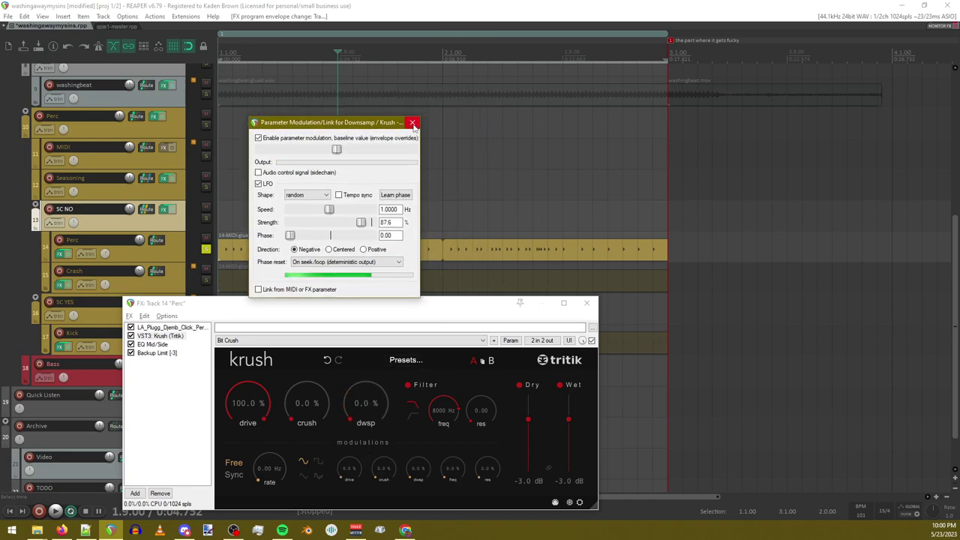
pyautogui.click(258, 183)
pyautogui.click(258, 172)
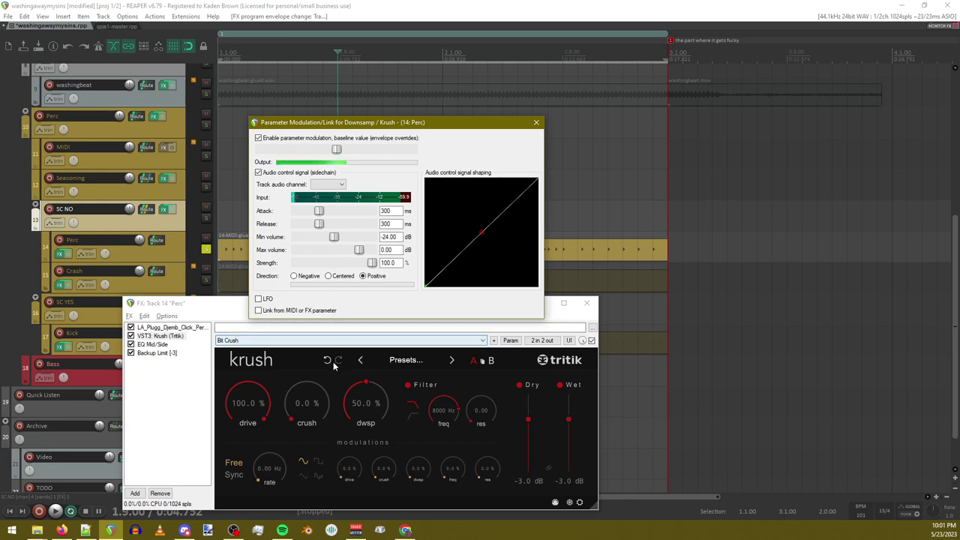
pyautogui.click(328, 184)
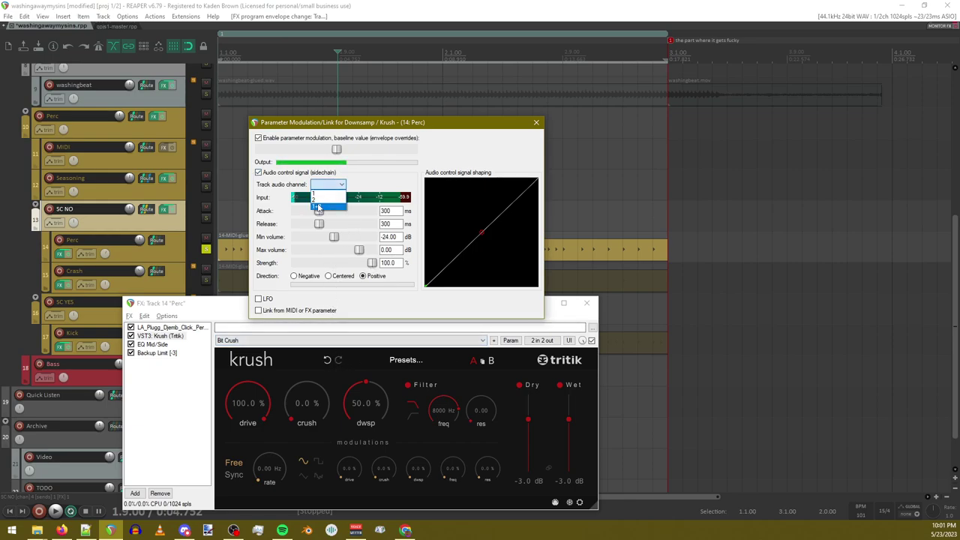
pyautogui.click(386, 182)
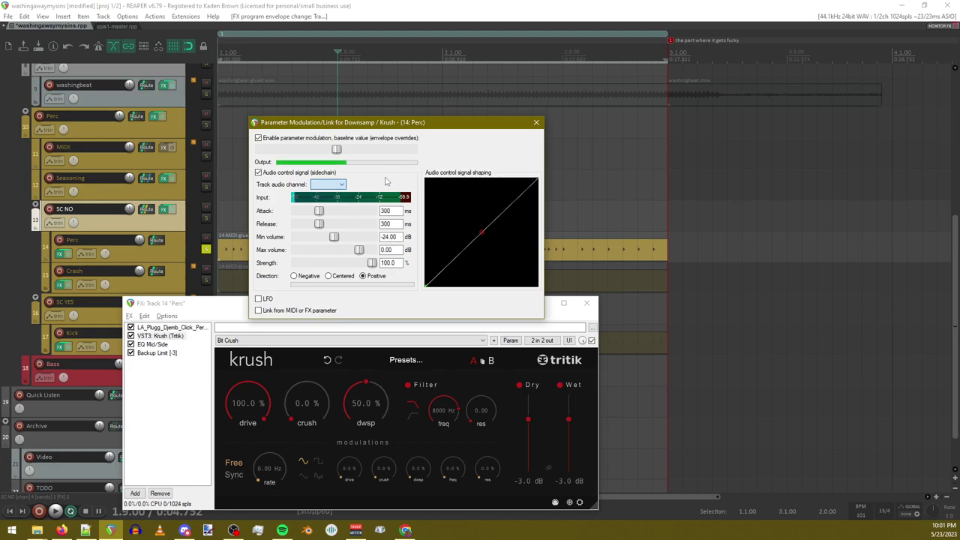